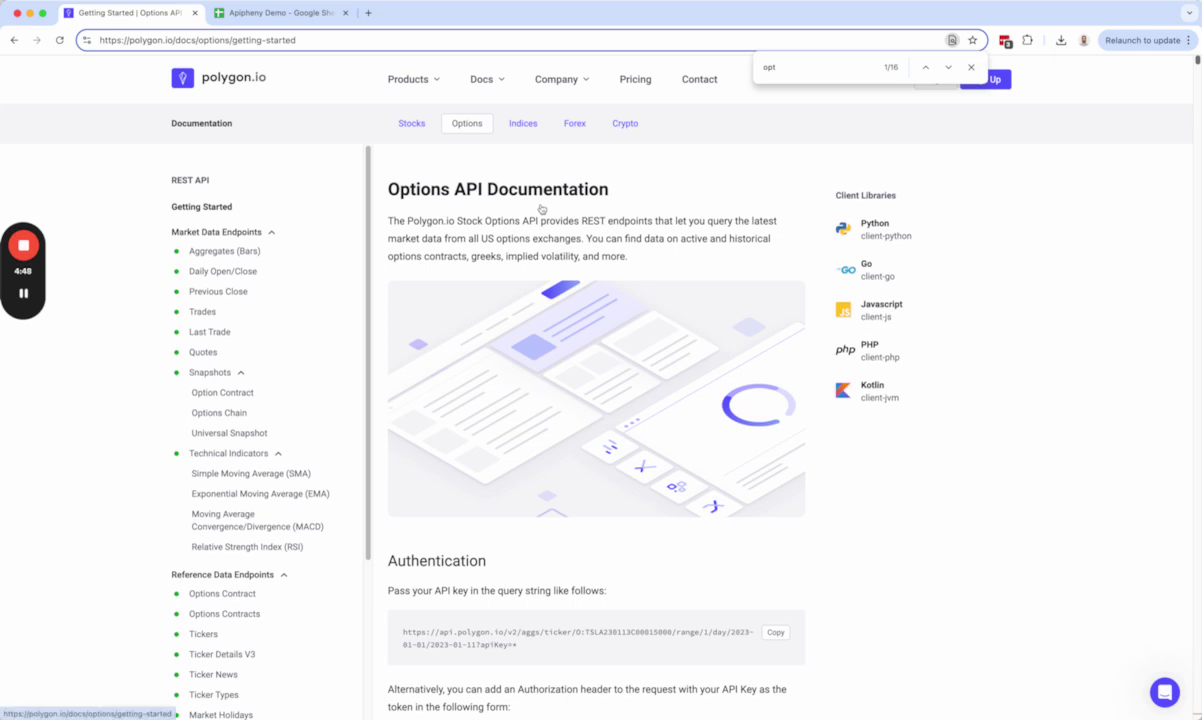
Step: Copy the example request URL ending in ?apiKey=* from the Authentication section of the Options API documentation
{"action": "scroll", "coordinate": [541, 208], "scroll_direction": "down", "scroll_amount": 4}
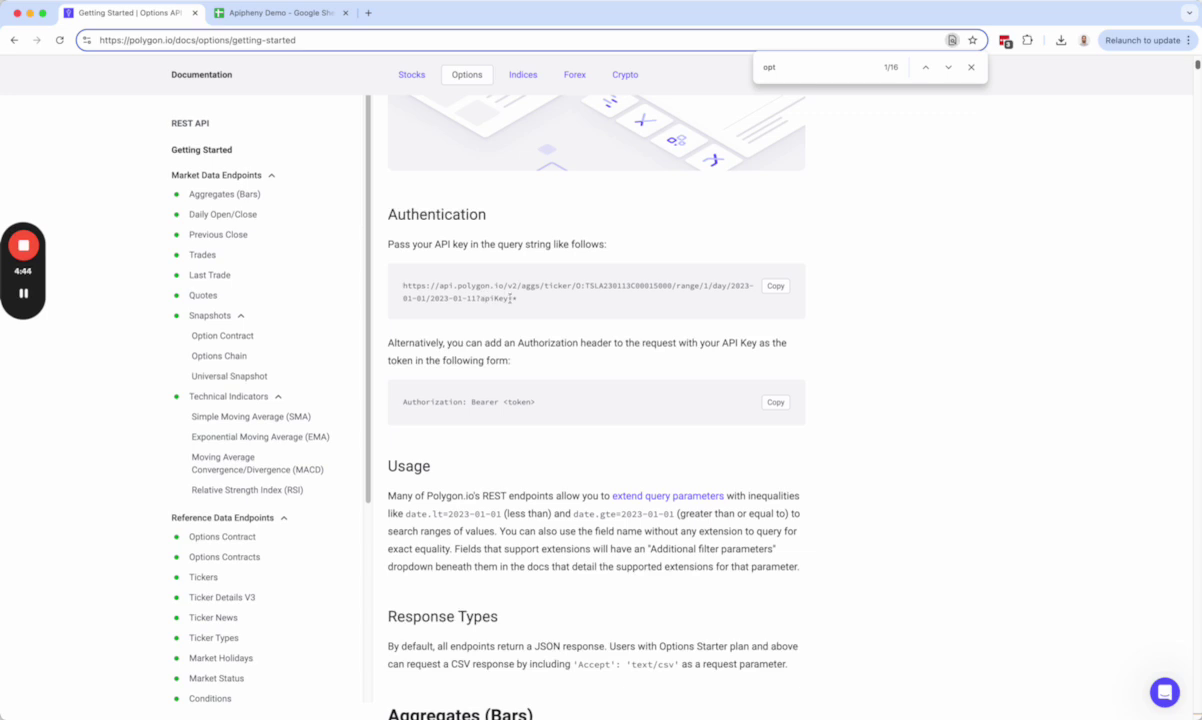
{"action": "left_click_drag", "start_coordinate": [481, 299], "coordinate": [512, 299]}
{"action": "left_click", "coordinate": [492, 298]}
{"action": "left_click_drag", "start_coordinate": [404, 287], "coordinate": [525, 300]}
{"action": "key", "text": "super+c"}
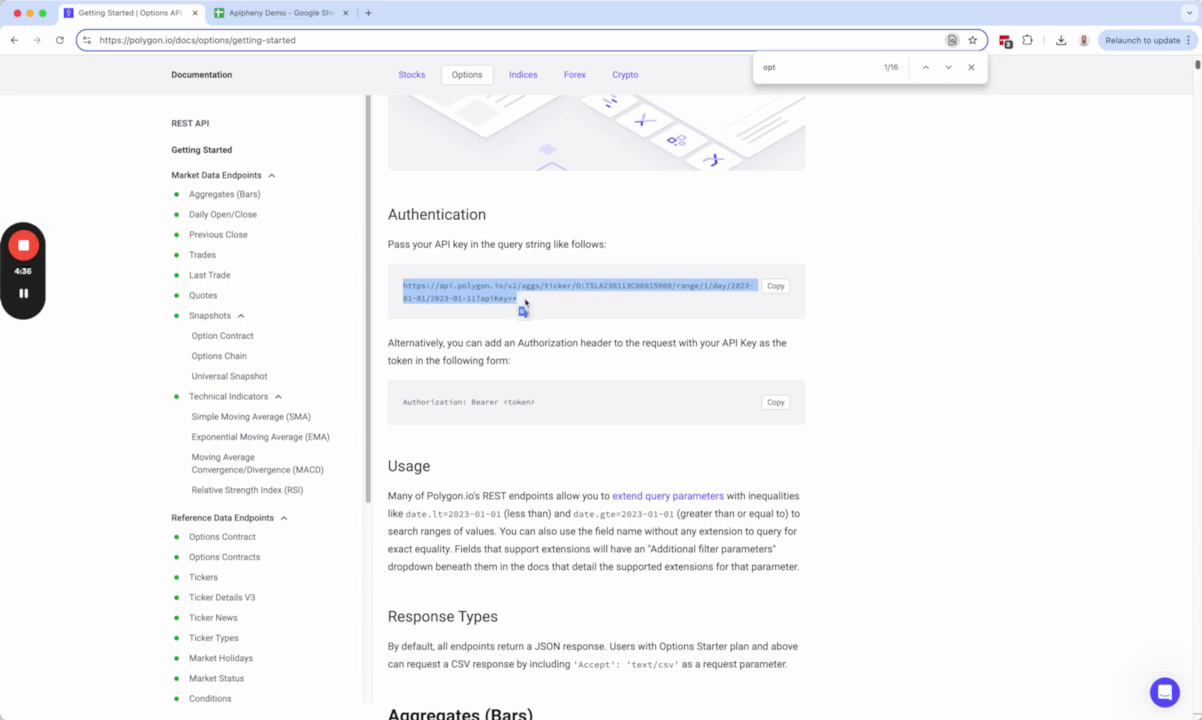
{"action": "left_click", "coordinate": [513, 296]}
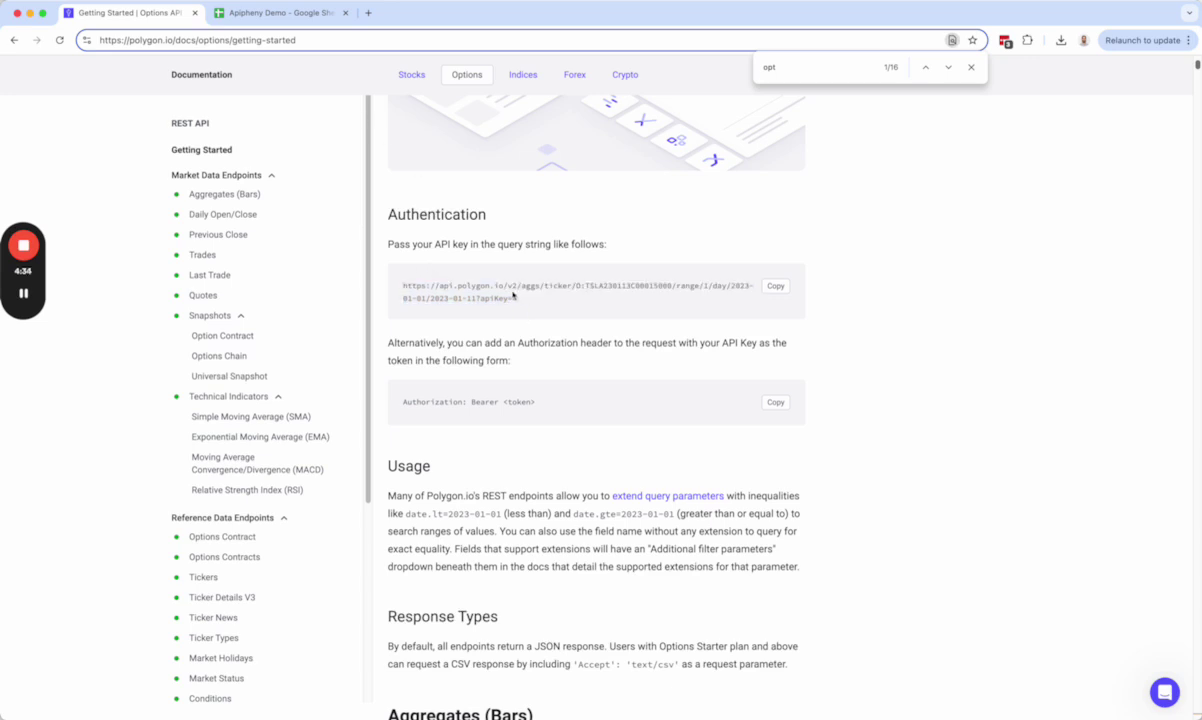
{"action": "left_click_drag", "start_coordinate": [578, 289], "coordinate": [726, 289]}
{"action": "left_click_drag", "start_coordinate": [517, 298], "coordinate": [481, 297]}
Step: Switch to the Apipheny Demo spreadsheet, replace the import's API URL path with the copied example URL, and enlarge the URL box
{"action": "left_click", "coordinate": [262, 13]}
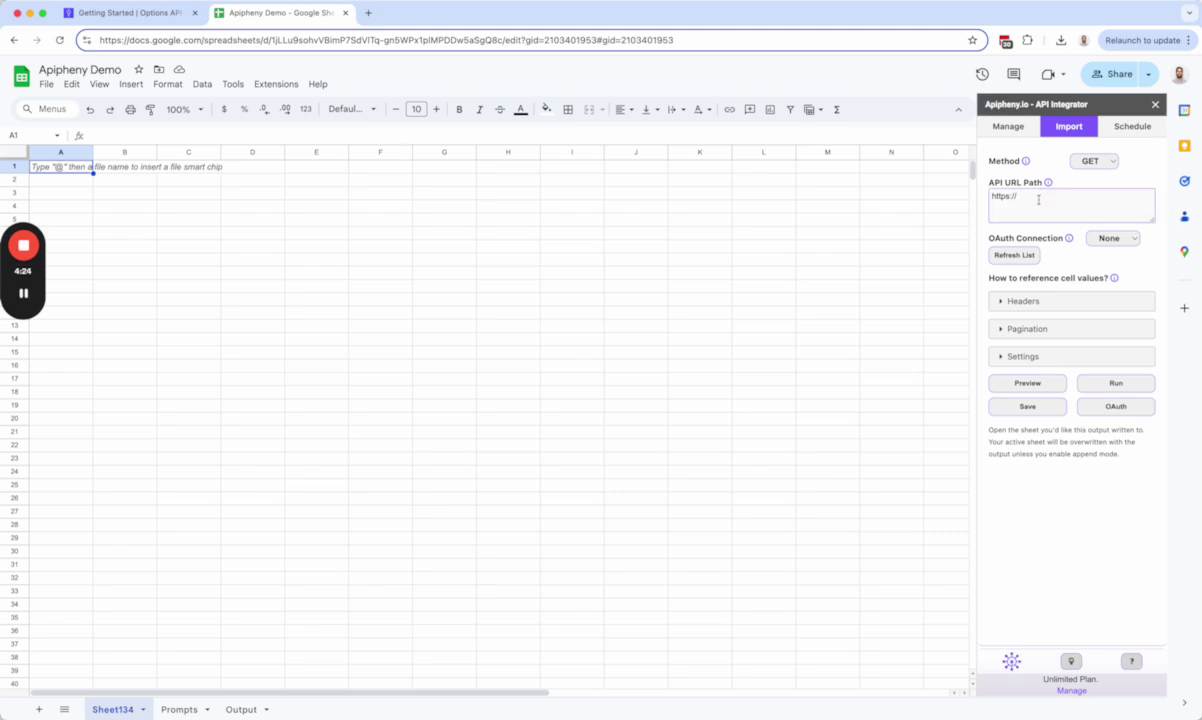
{"action": "left_click", "coordinate": [1039, 200]}
{"action": "key", "text": "super+a"}
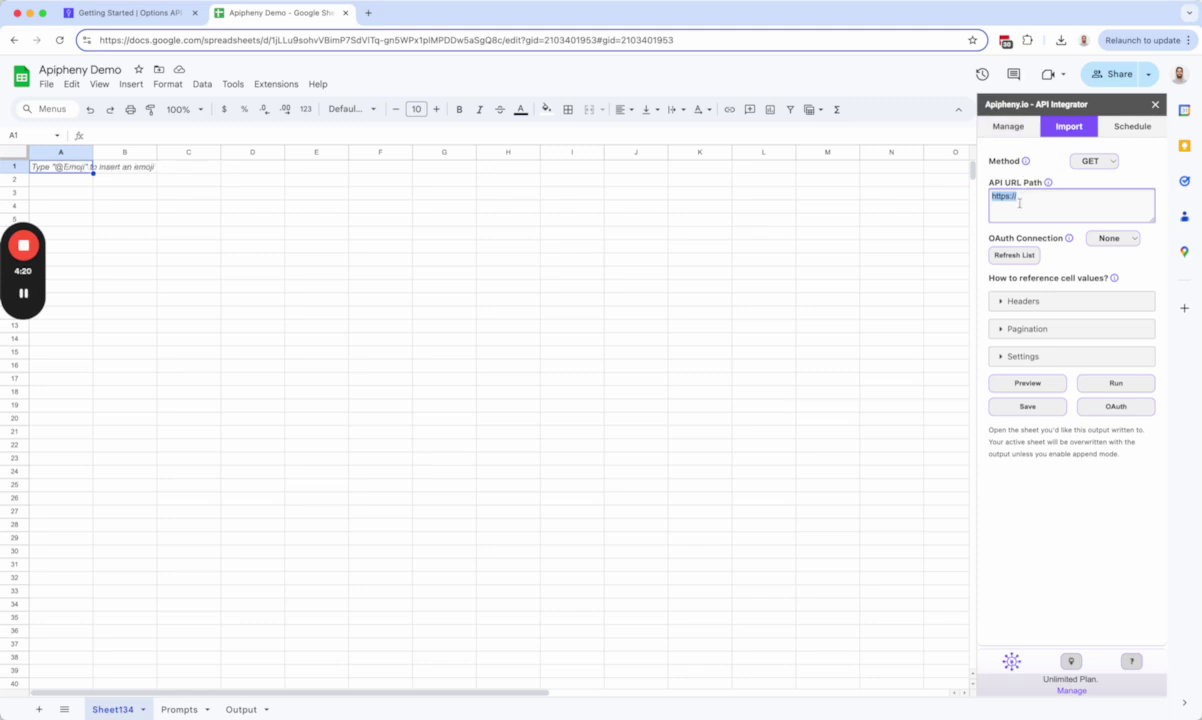
{"action": "key", "text": "super+v"}
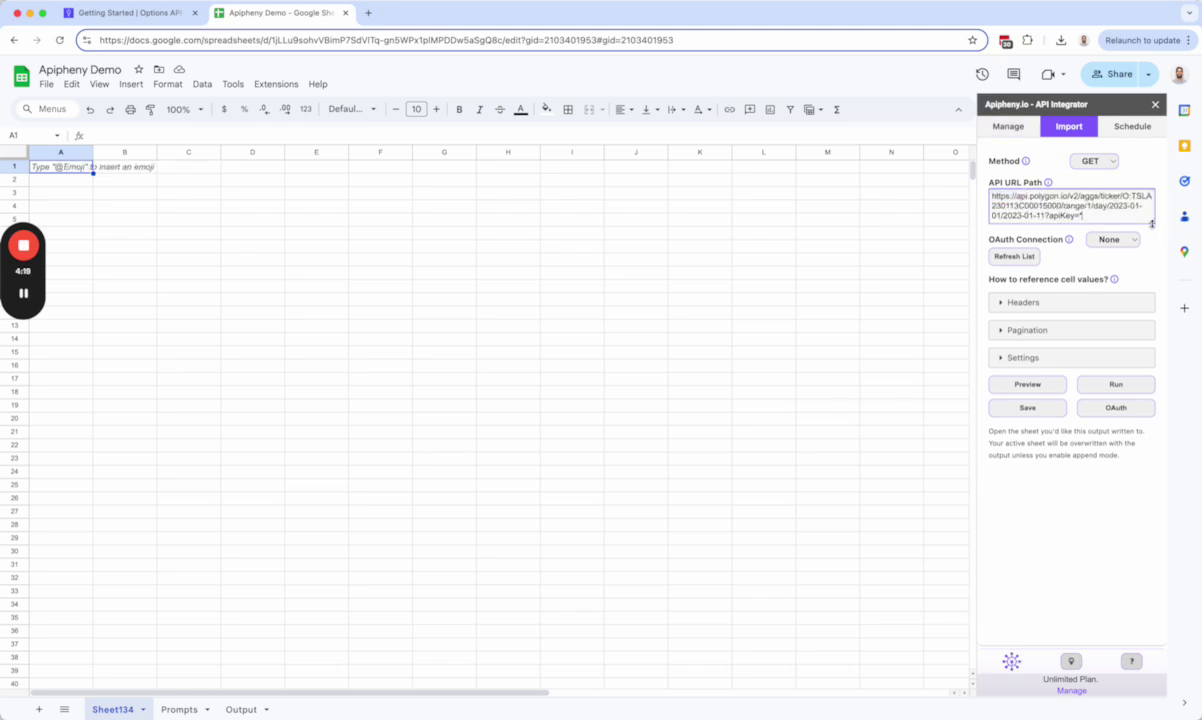
{"action": "left_click_drag", "start_coordinate": [1152, 220], "coordinate": [1151, 236]}
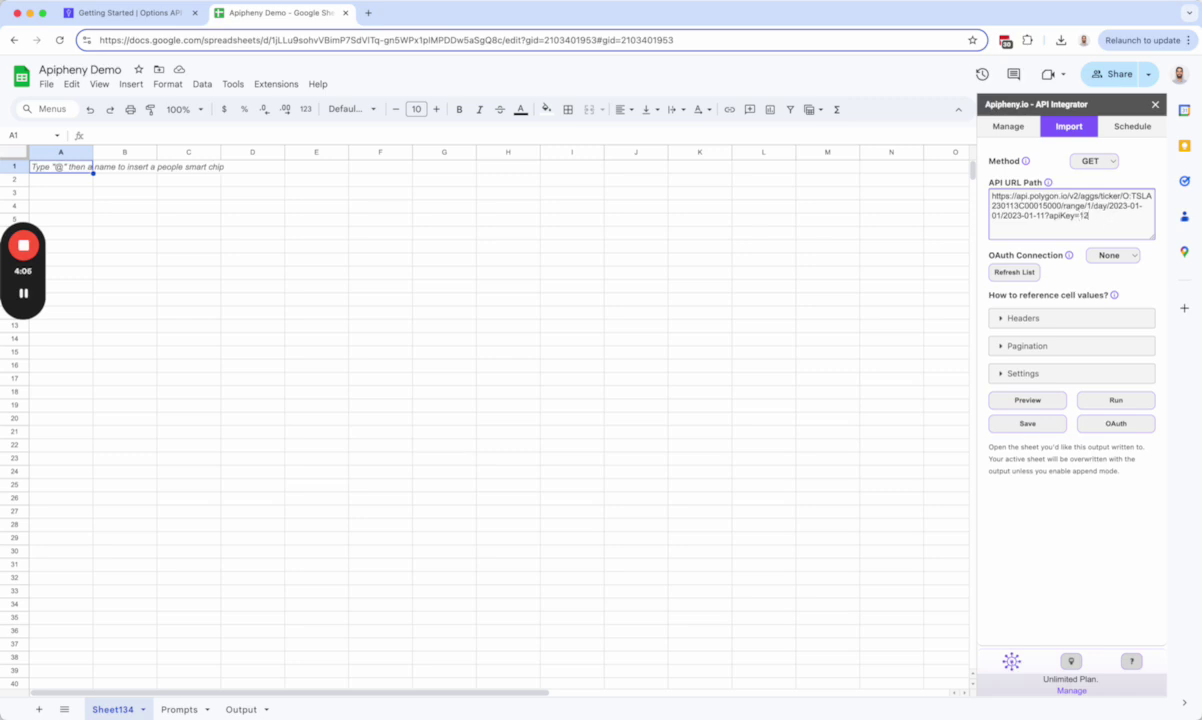
Step: Replace the asterisk after apiKey= in the API URL path with the API key
{"action": "type", "text": "z"}
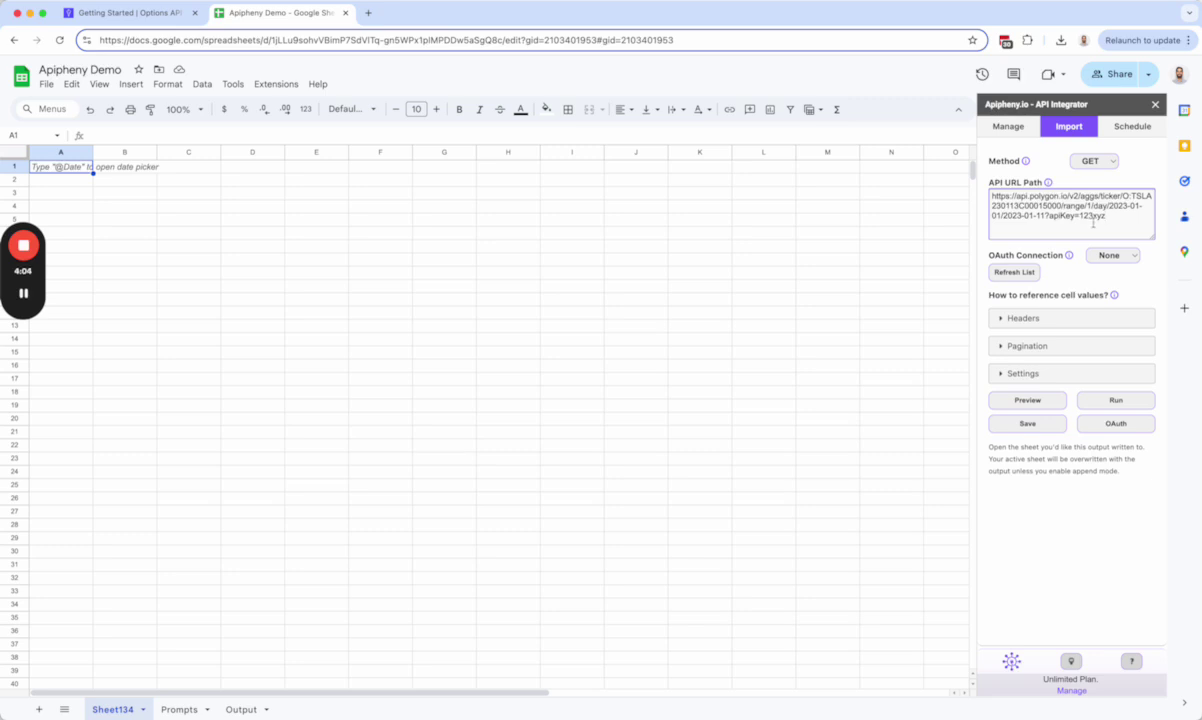
{"action": "double_click", "coordinate": [1081, 215]}
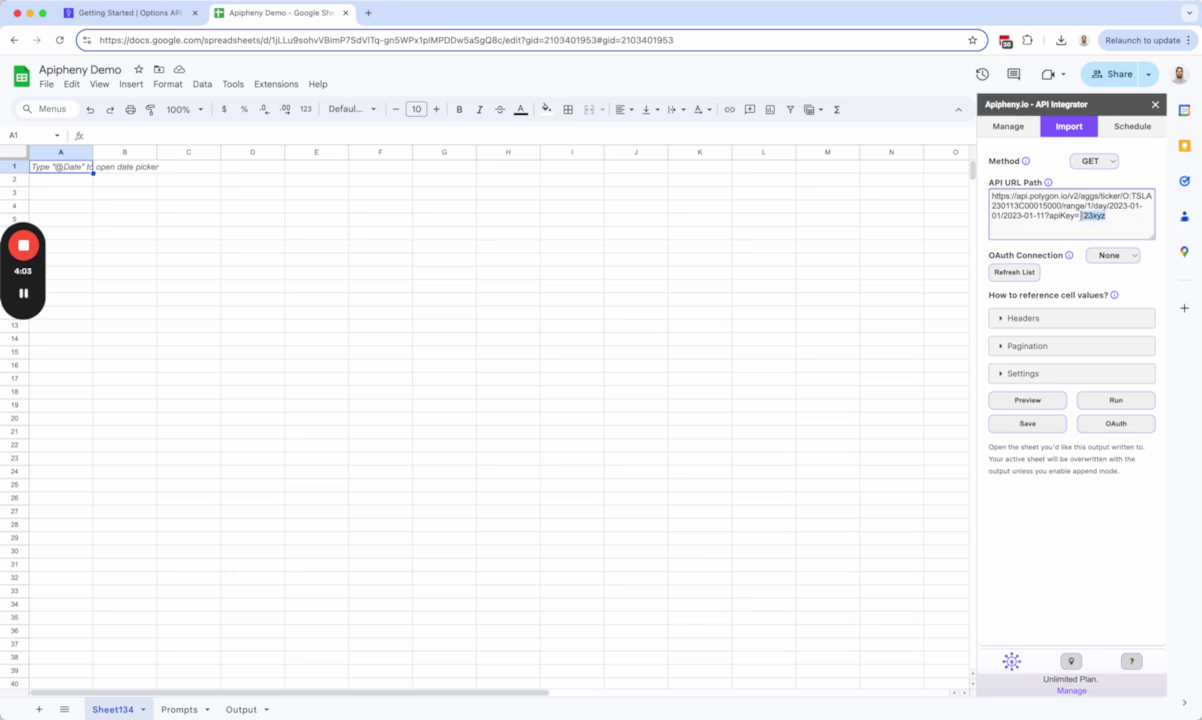
{"action": "left_click", "coordinate": [1116, 400]}
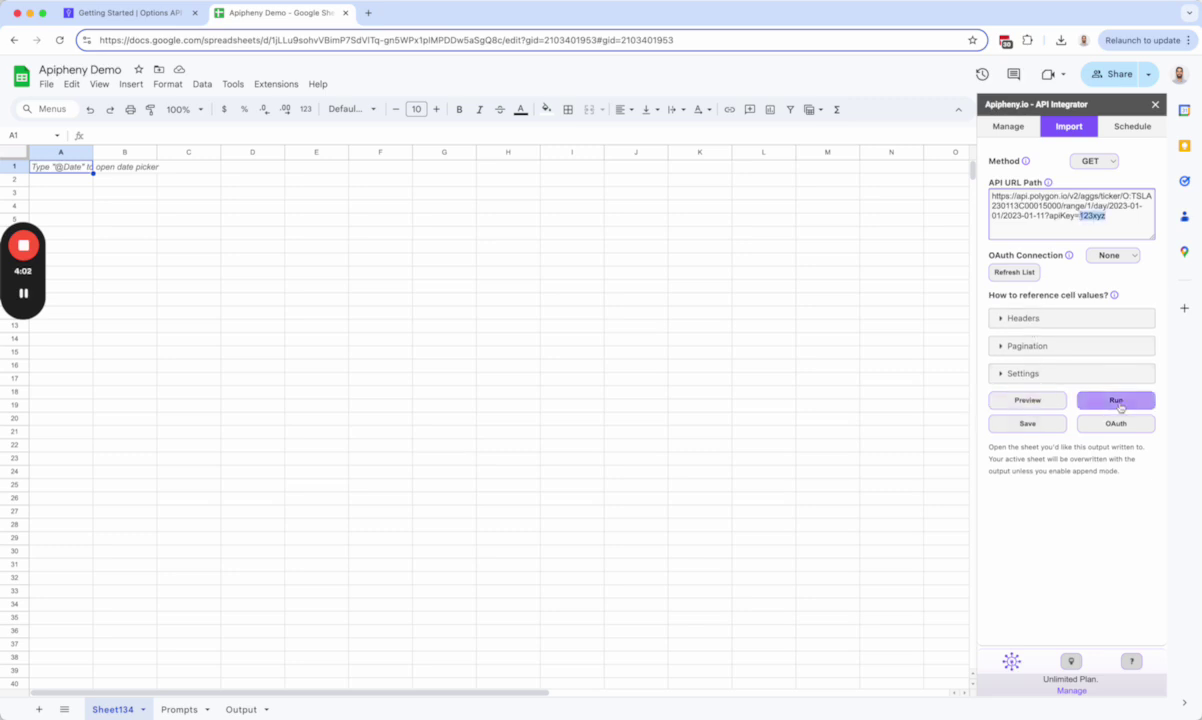
Step: Switch to the Polygon.io documentation, open the Daily Open/Close endpoint, and copy its path /v1/open-close/{optionsTicker}/{date}
{"action": "left_click", "coordinate": [112, 14]}
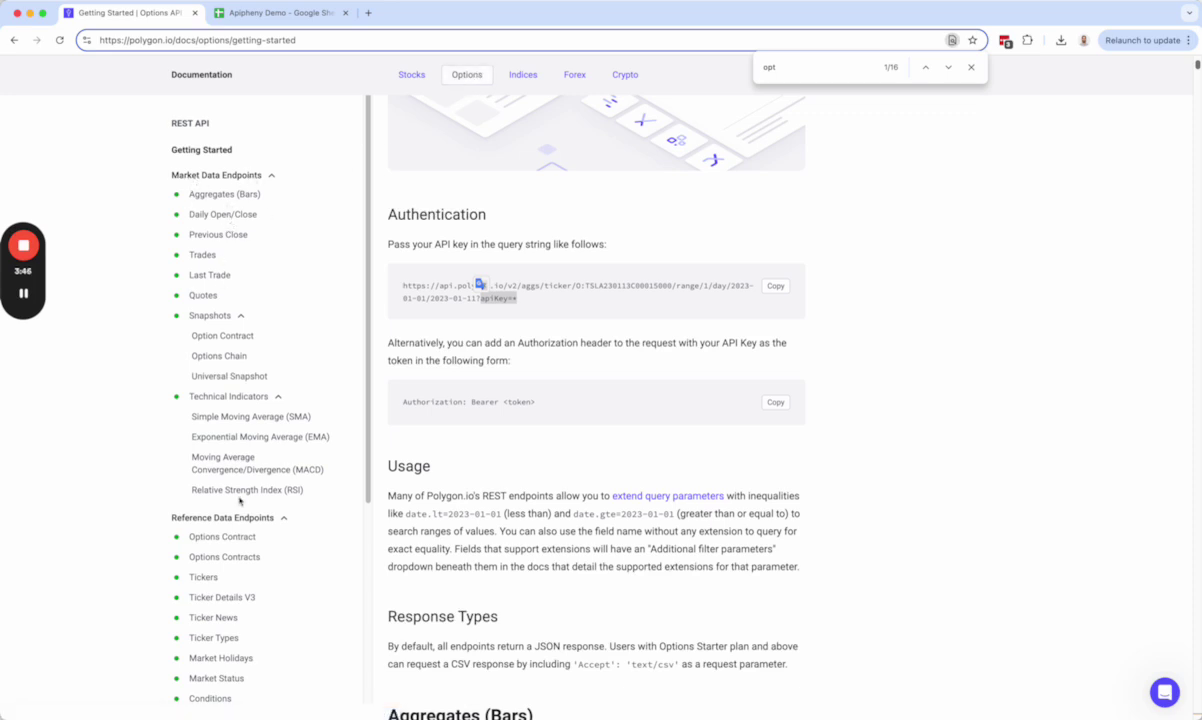
{"action": "scroll", "coordinate": [241, 497], "scroll_direction": "down", "scroll_amount": 3}
{"action": "scroll", "coordinate": [239, 515], "scroll_direction": "up", "scroll_amount": 3}
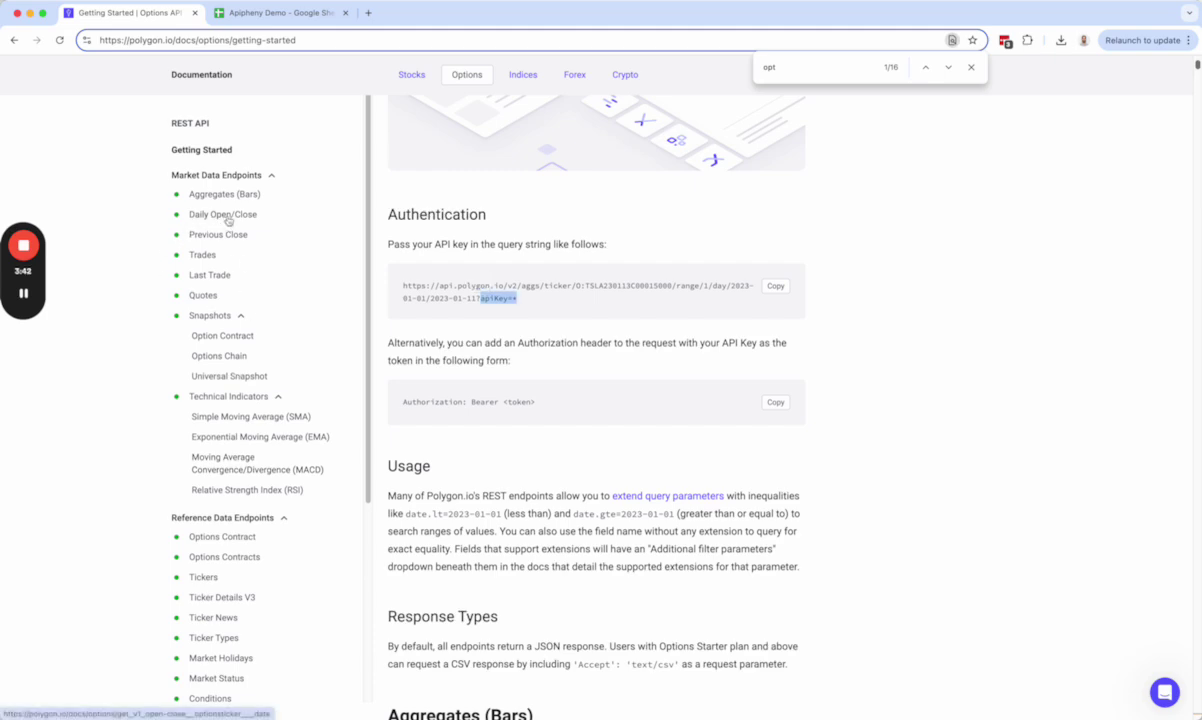
{"action": "left_click", "coordinate": [224, 216]}
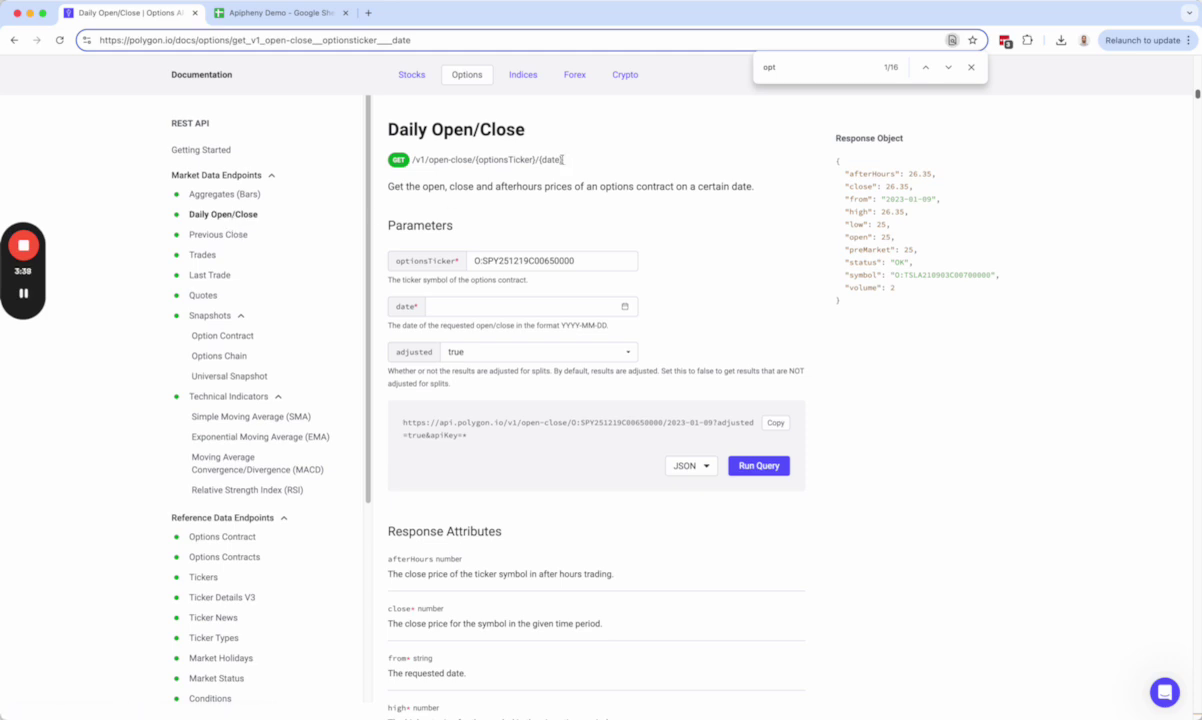
{"action": "left_click_drag", "start_coordinate": [573, 164], "coordinate": [411, 166]}
{"action": "key", "text": "super+c"}
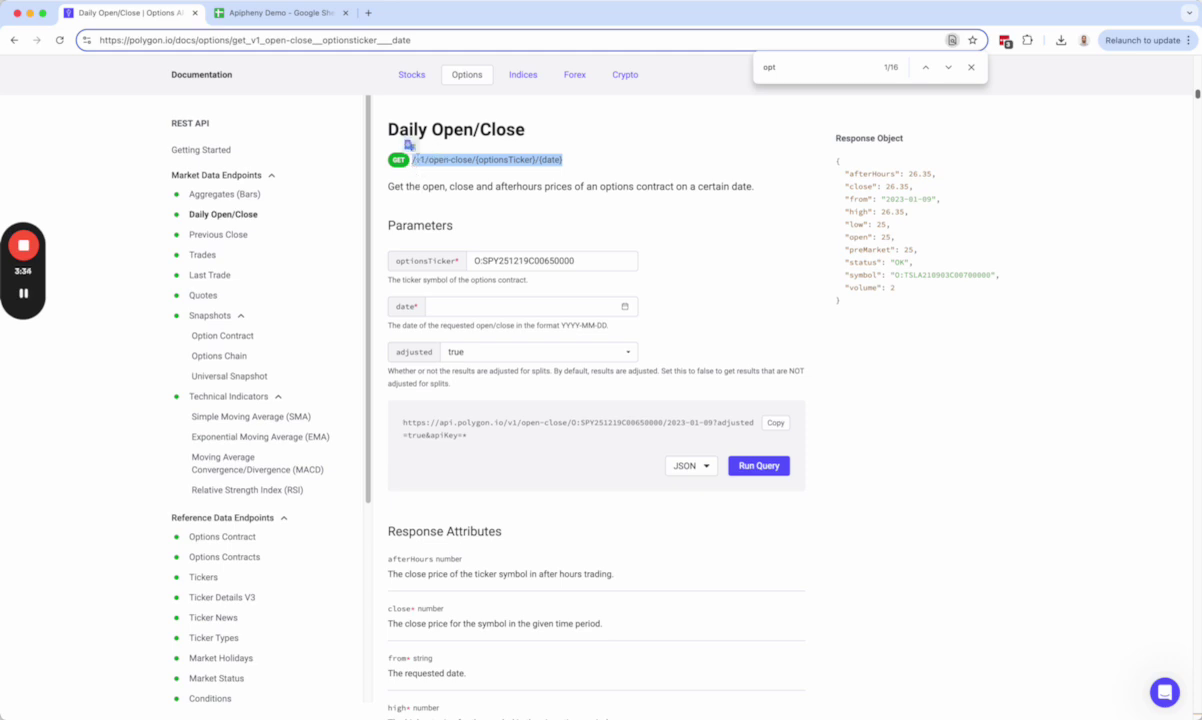
{"action": "left_click", "coordinate": [280, 13]}
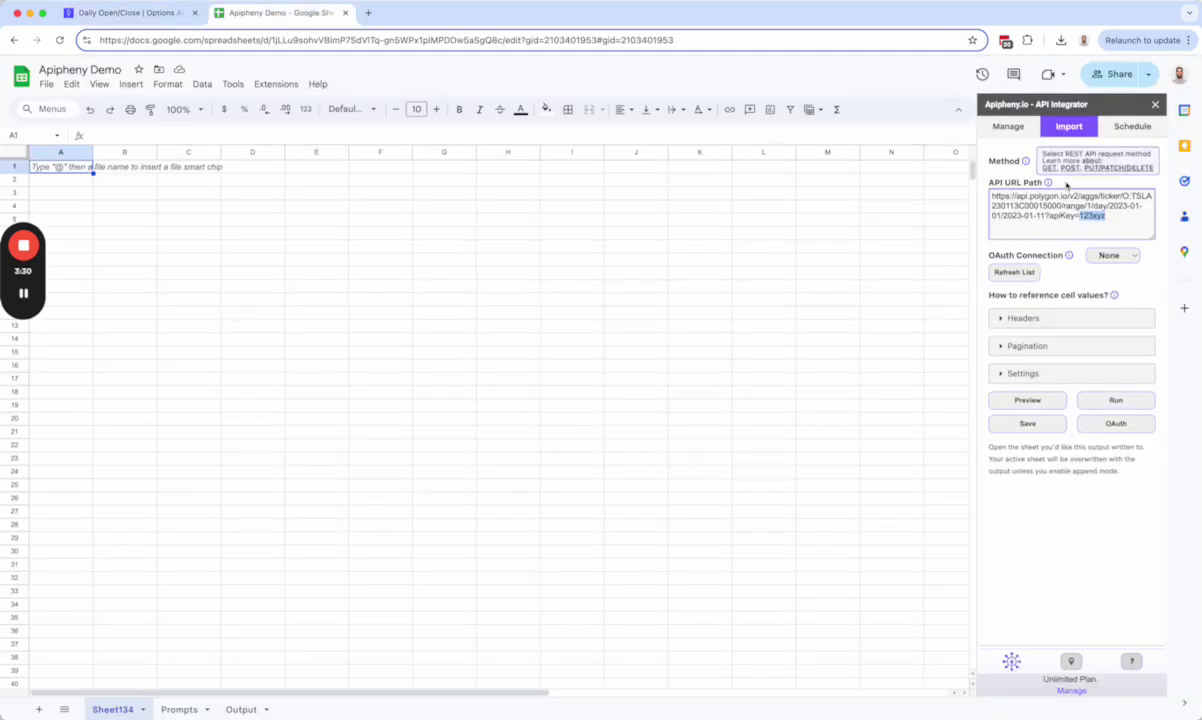
{"action": "left_click", "coordinate": [1068, 205]}
{"action": "left_click_drag", "start_coordinate": [1071, 196], "coordinate": [1112, 218]}
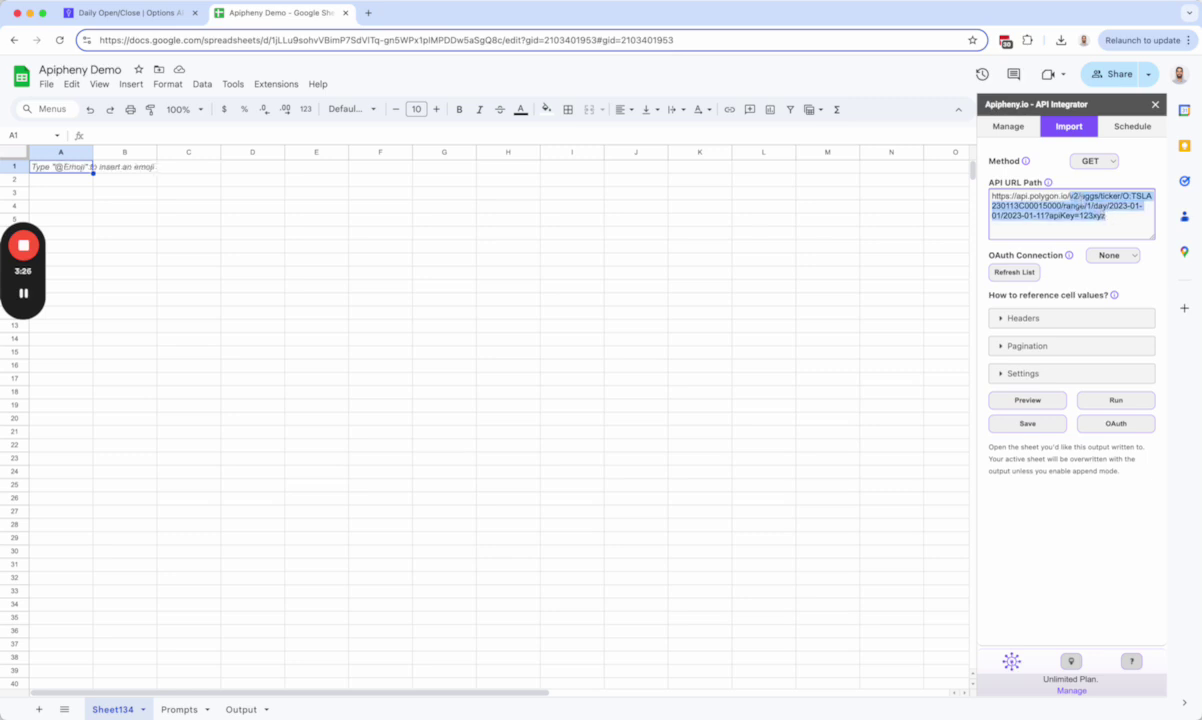
{"action": "key", "text": "super+v"}
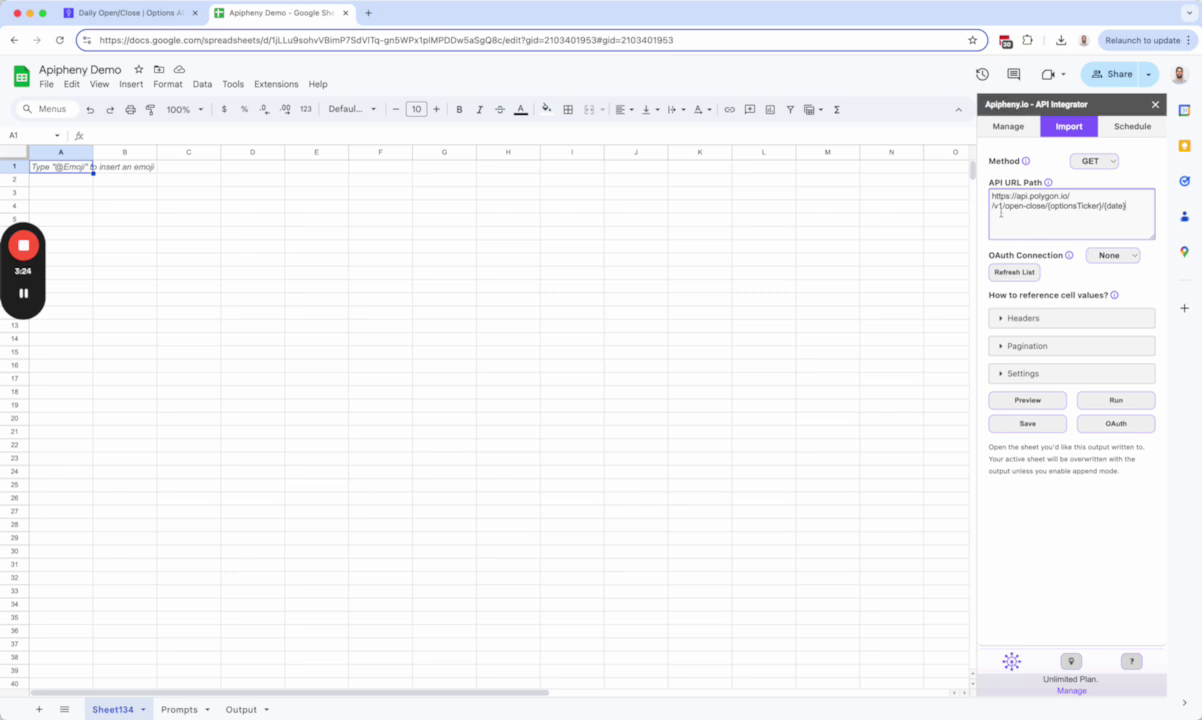
{"action": "left_click", "coordinate": [993, 205]}
{"action": "key", "text": "BackSpace"}
{"action": "key", "text": "BackSpace"}
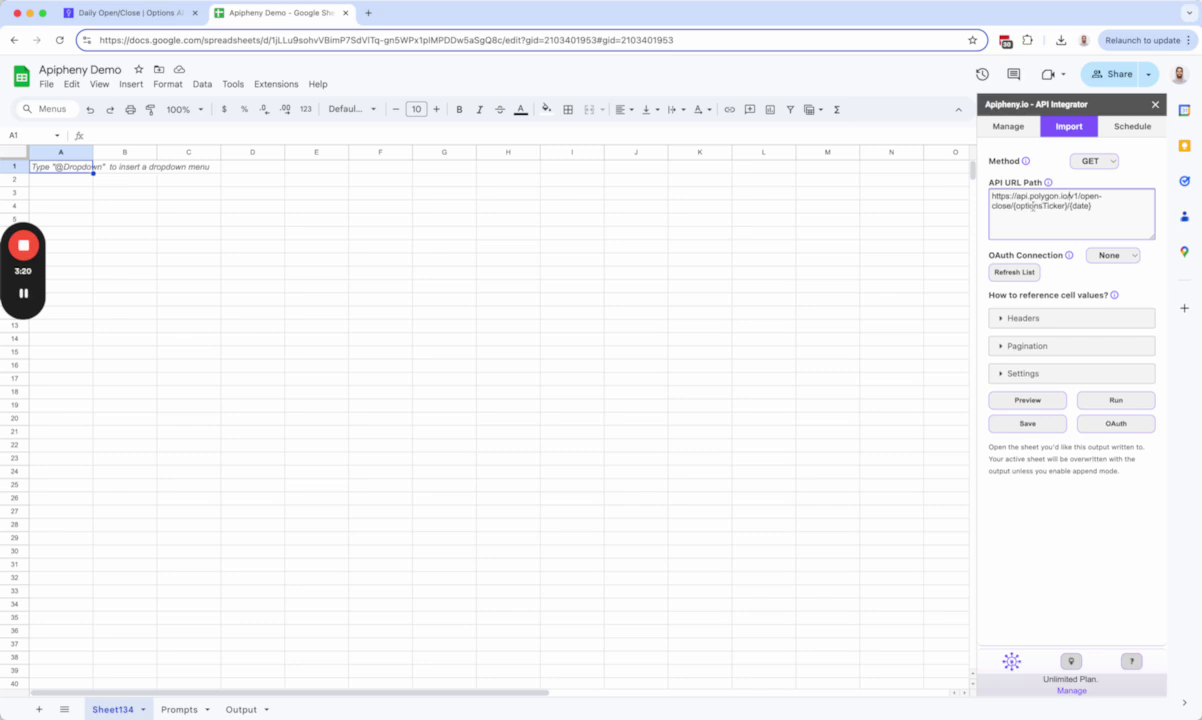
Step: Examine the {optionsTicker} and {date} placeholders in the API URL and look through the Polygon.io Options documentation and its endpoint list
{"action": "mouse_move", "coordinate": [1030, 208]}
{"action": "left_mouse_down"}
{"action": "mouse_move", "coordinate": [1063, 208]}
{"action": "mouse_move", "coordinate": [1014, 207]}
{"action": "left_mouse_up"}
{"action": "left_click", "coordinate": [127, 12]}
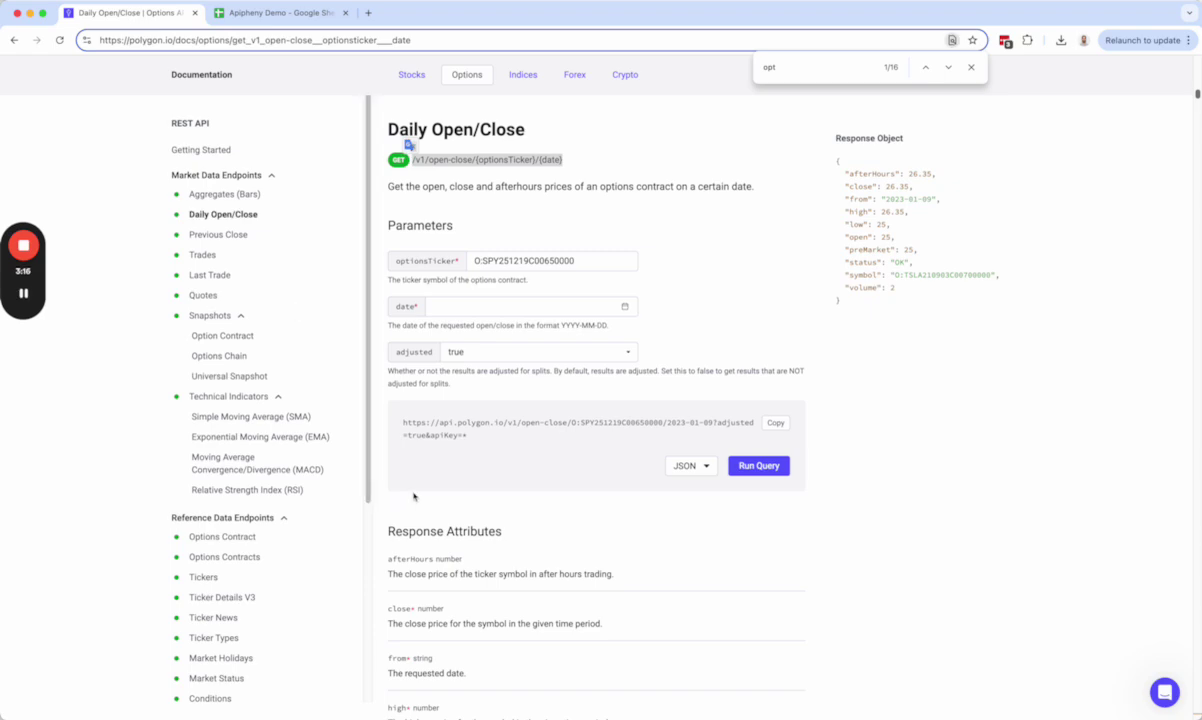
{"action": "scroll", "coordinate": [767, 546], "scroll_direction": "down", "scroll_amount": 6}
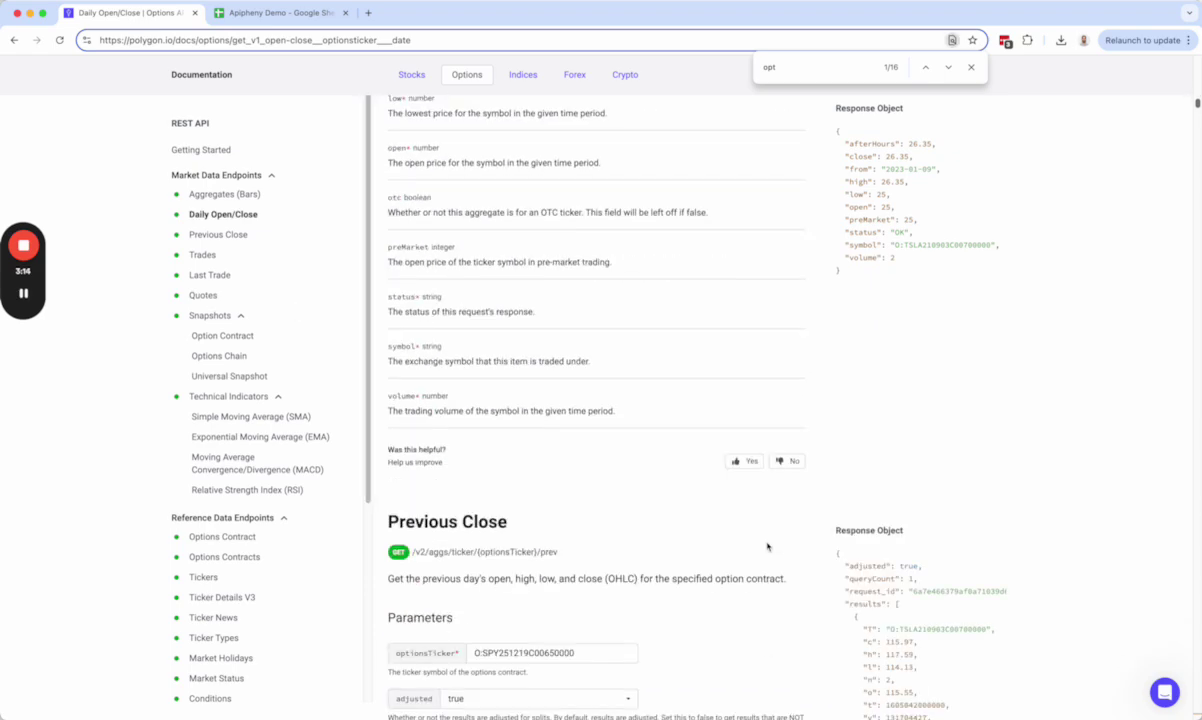
{"action": "scroll", "coordinate": [767, 548], "scroll_direction": "up", "scroll_amount": 15}
{"action": "scroll", "coordinate": [767, 548], "scroll_direction": "up", "scroll_amount": 10}
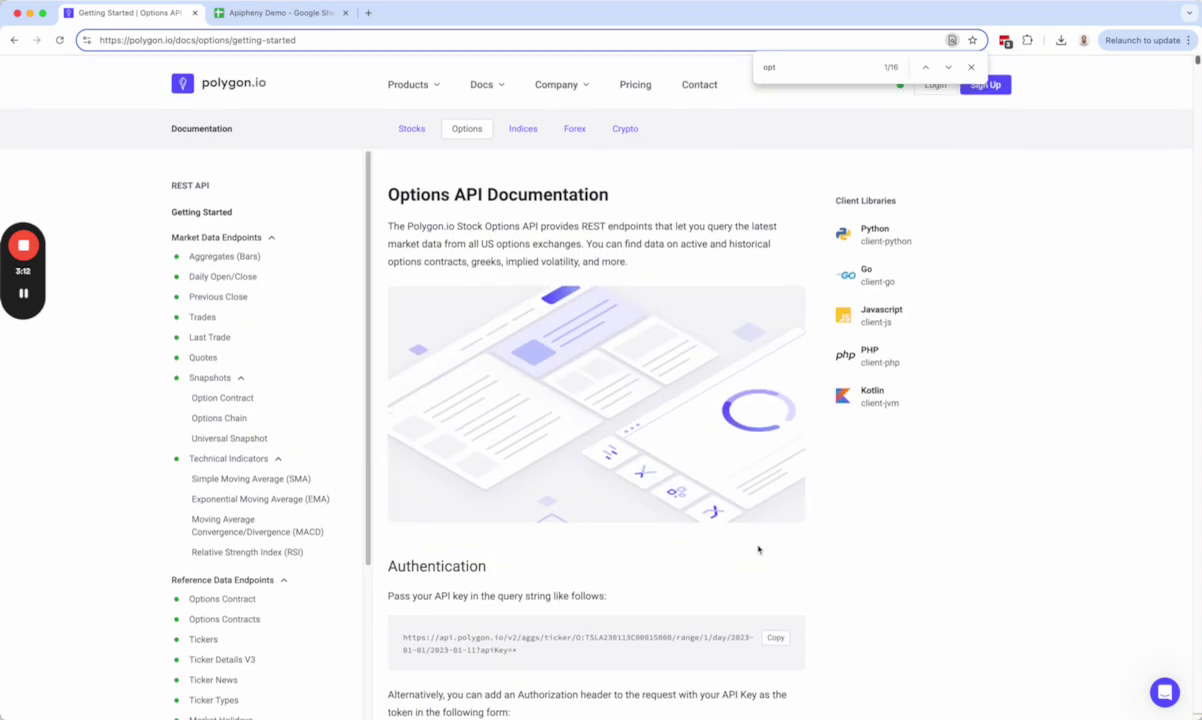
{"action": "scroll", "coordinate": [248, 454], "scroll_direction": "down", "scroll_amount": 5}
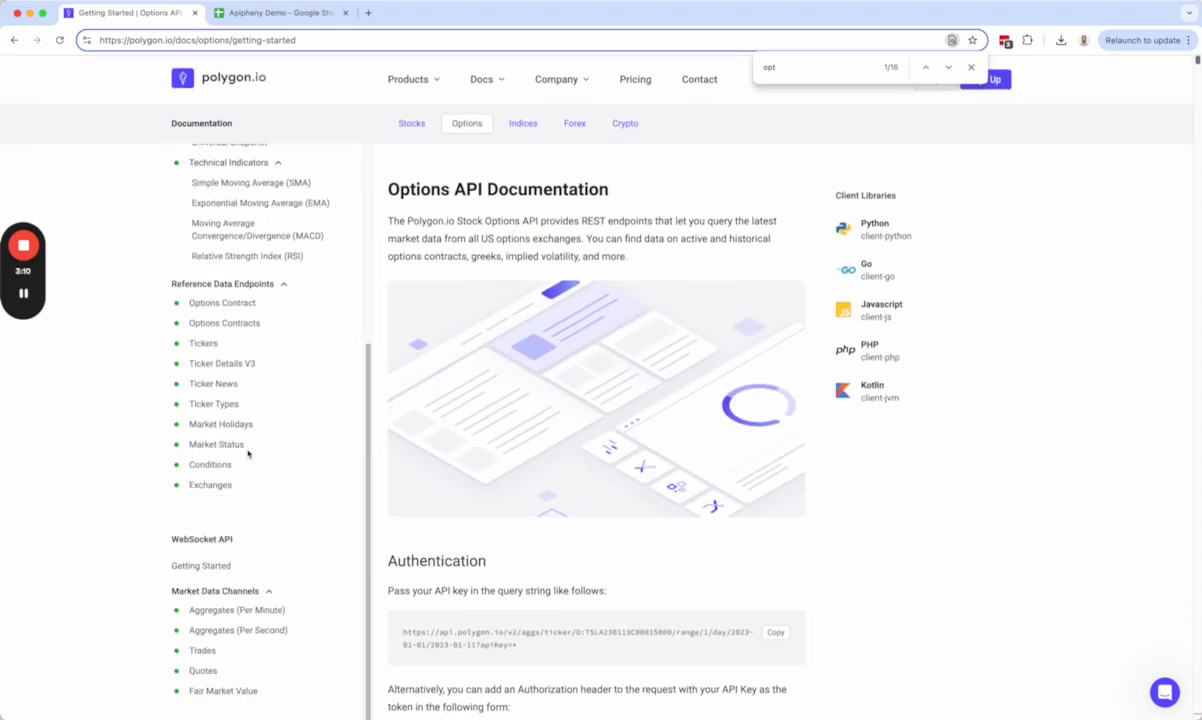
{"action": "left_click", "coordinate": [285, 12]}
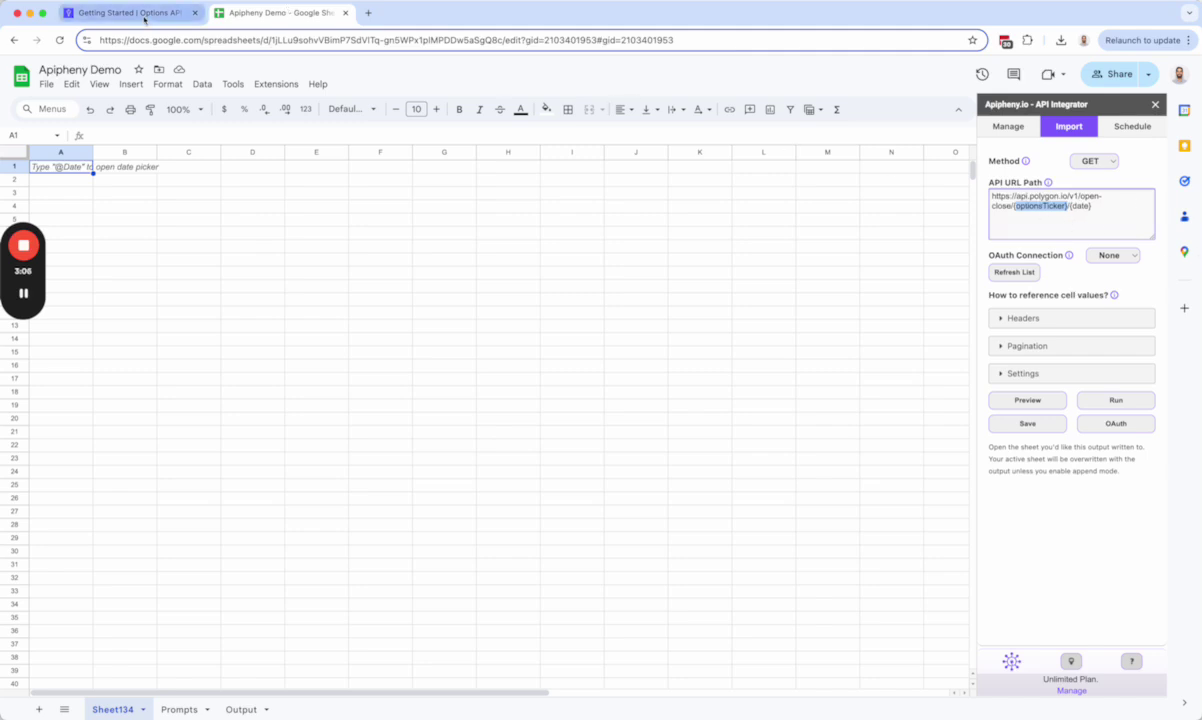
{"action": "left_click", "coordinate": [1066, 205]}
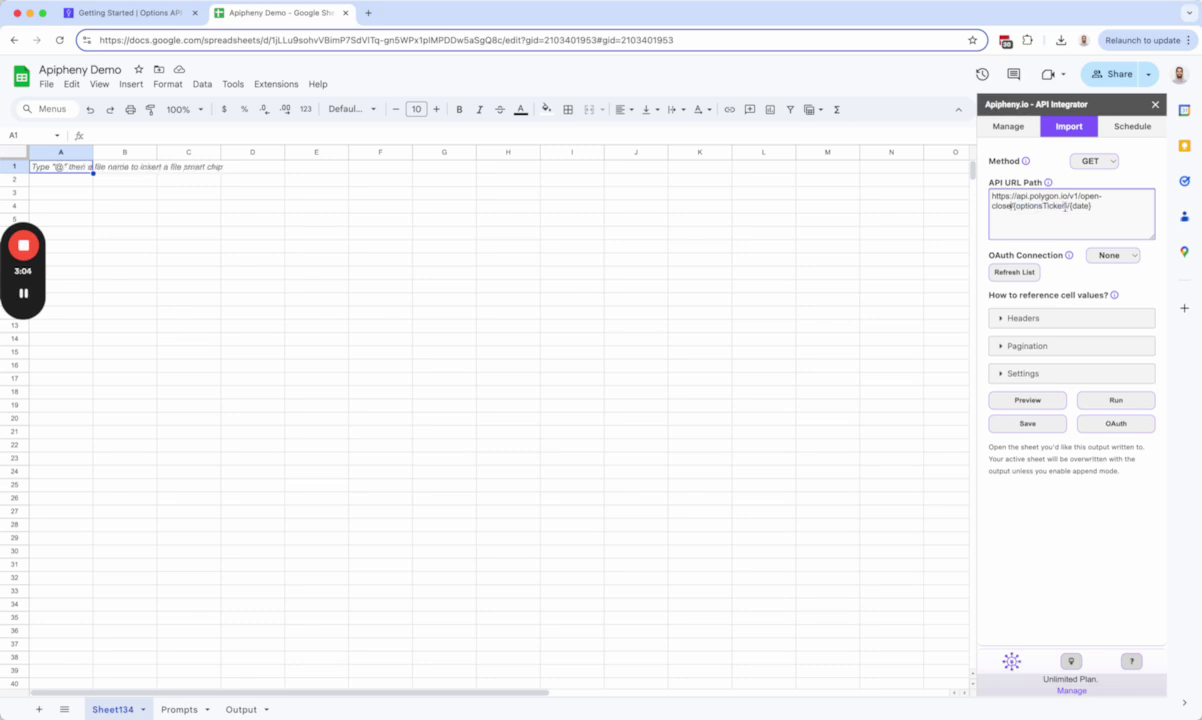
{"action": "left_click_drag", "start_coordinate": [1071, 206], "coordinate": [1105, 206]}
{"action": "left_click", "coordinate": [1105, 206]}
Step: Copy the ?apiKey=* query parameter from the example URL in the Polygon.io documentation's Authentication section
{"action": "left_click", "coordinate": [120, 13]}
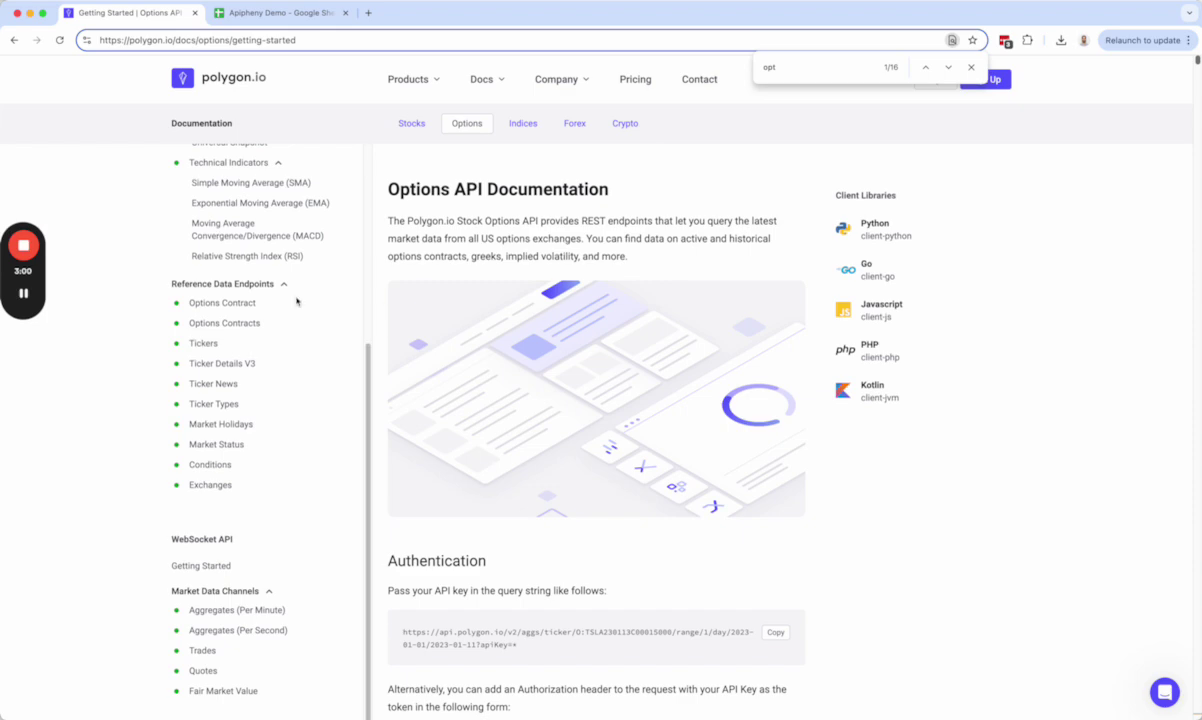
{"action": "scroll", "coordinate": [480, 300], "scroll_direction": "down", "scroll_amount": 3}
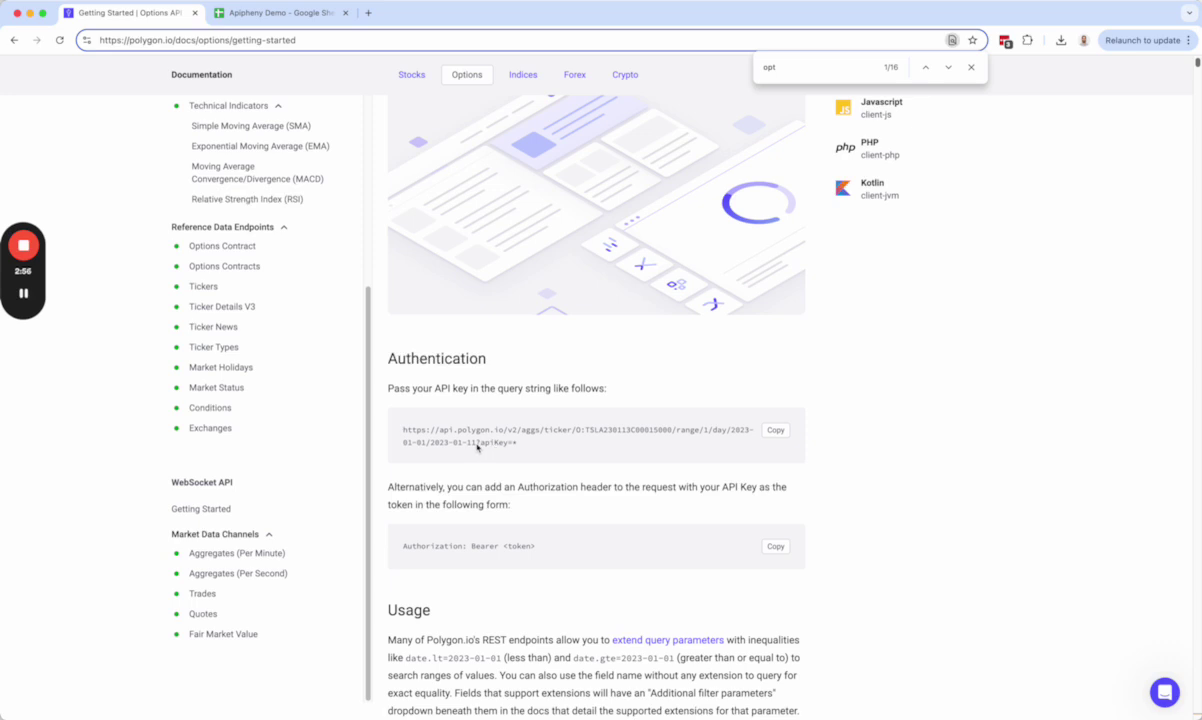
{"action": "left_click_drag", "start_coordinate": [476, 444], "coordinate": [516, 455]}
{"action": "key", "text": "ctrl+c"}
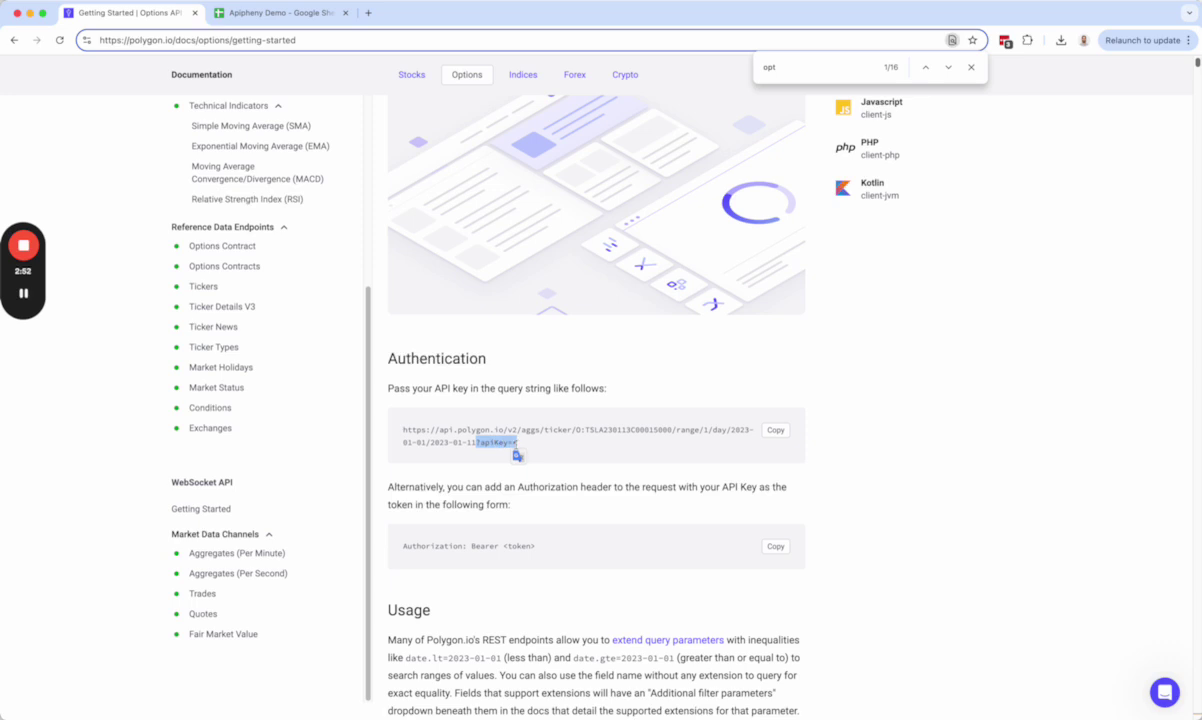
Step: Append ?apiKey=* to the end of the API URL path in the Apipheny Demo spreadsheet and select the asterisk
{"action": "key", "text": "ctrl+Tab"}
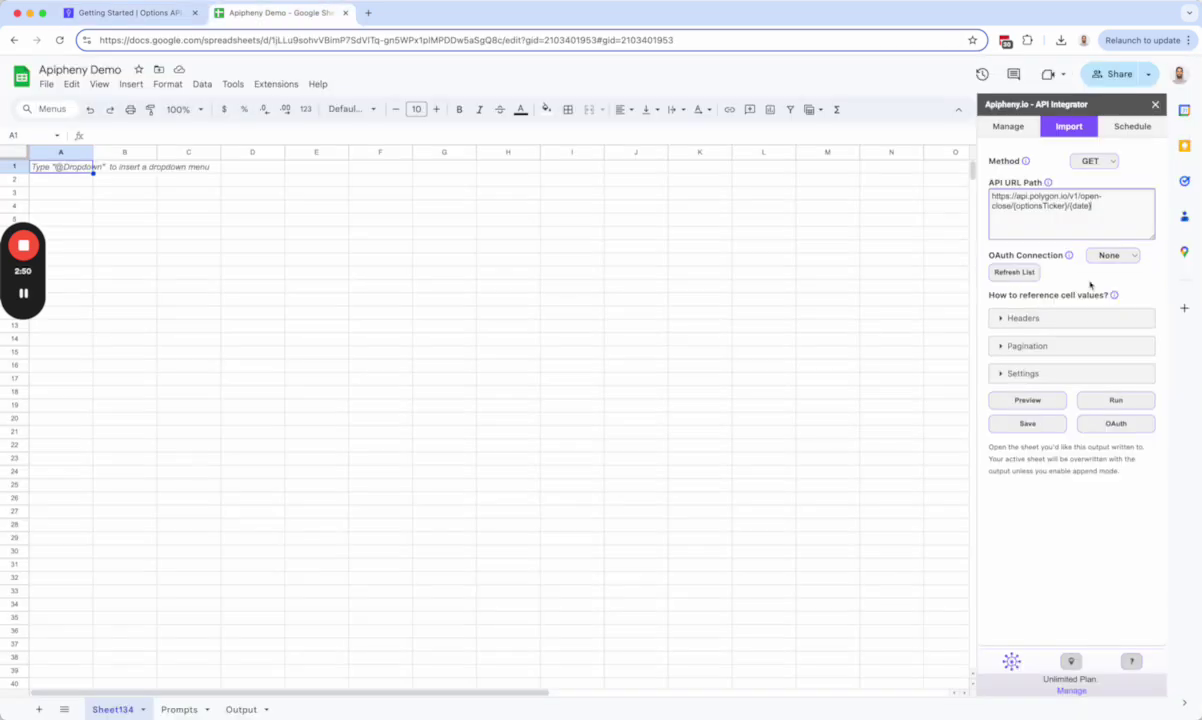
{"action": "left_click", "coordinate": [1090, 206]}
{"action": "key", "text": "ctrl+v"}
{"action": "left_click_drag", "start_coordinate": [1096, 206], "coordinate": [1129, 206]}
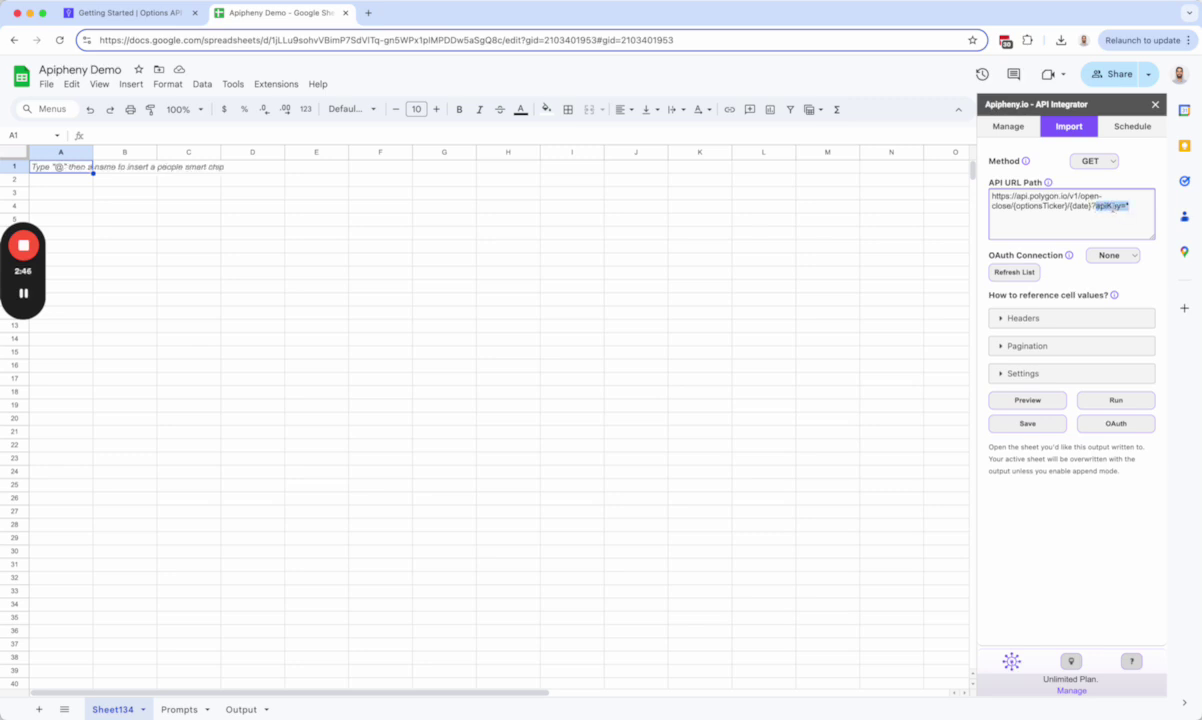
{"action": "left_click", "coordinate": [1120, 208]}
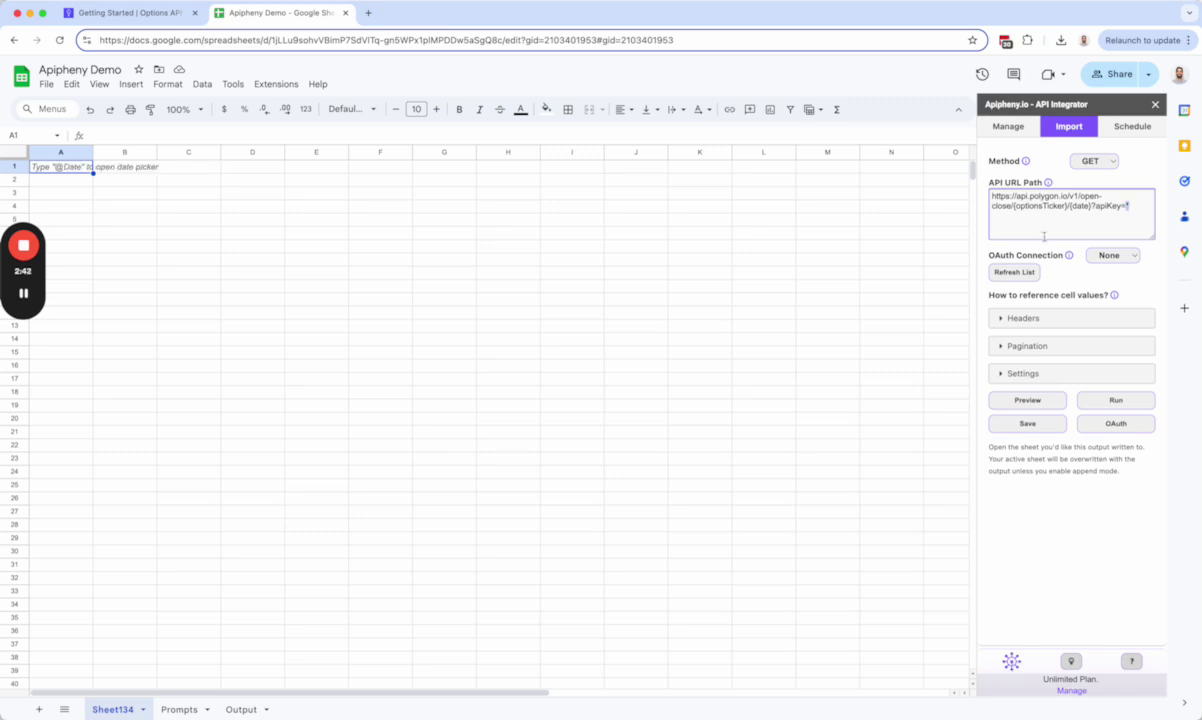
Step: Switch to the Polygon.io Options documentation, open the Trades endpoint and select its path /v3/trades/{optionsTicker}
{"action": "left_click", "coordinate": [118, 13]}
{"action": "scroll", "coordinate": [228, 354], "scroll_direction": "up", "scroll_amount": 5}
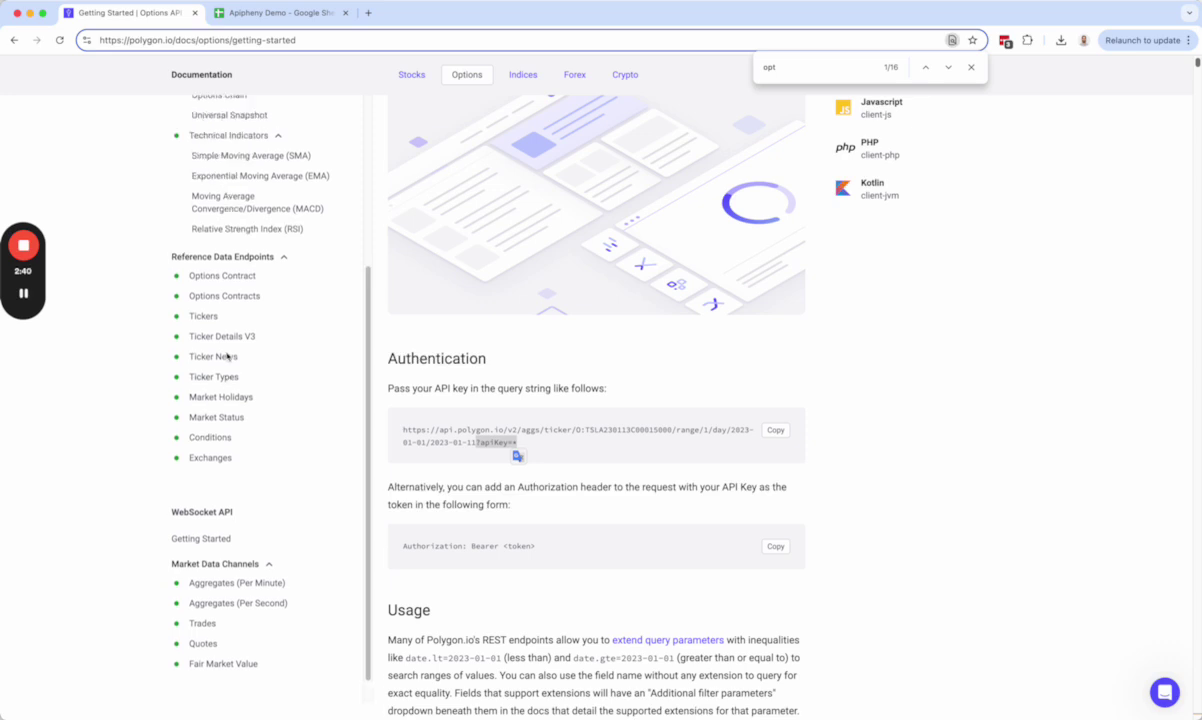
{"action": "scroll", "coordinate": [228, 288], "scroll_direction": "up", "scroll_amount": 2}
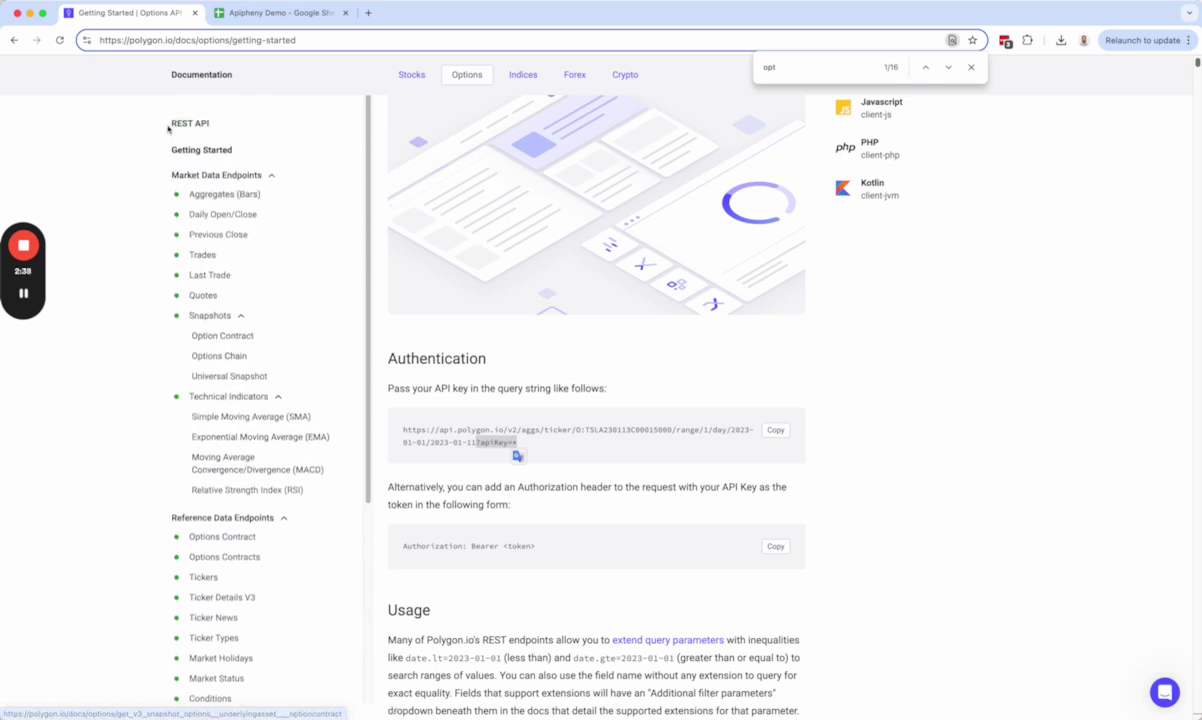
{"action": "left_click", "coordinate": [201, 253]}
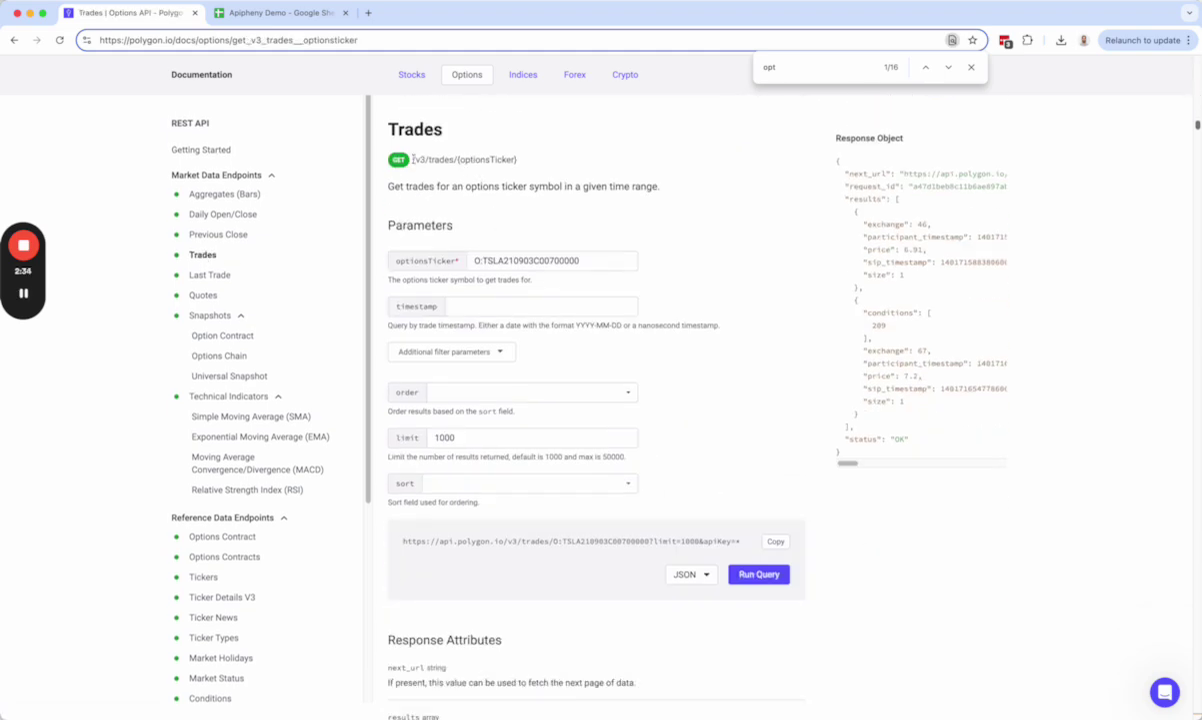
{"action": "left_click_drag", "start_coordinate": [413, 159], "coordinate": [520, 164]}
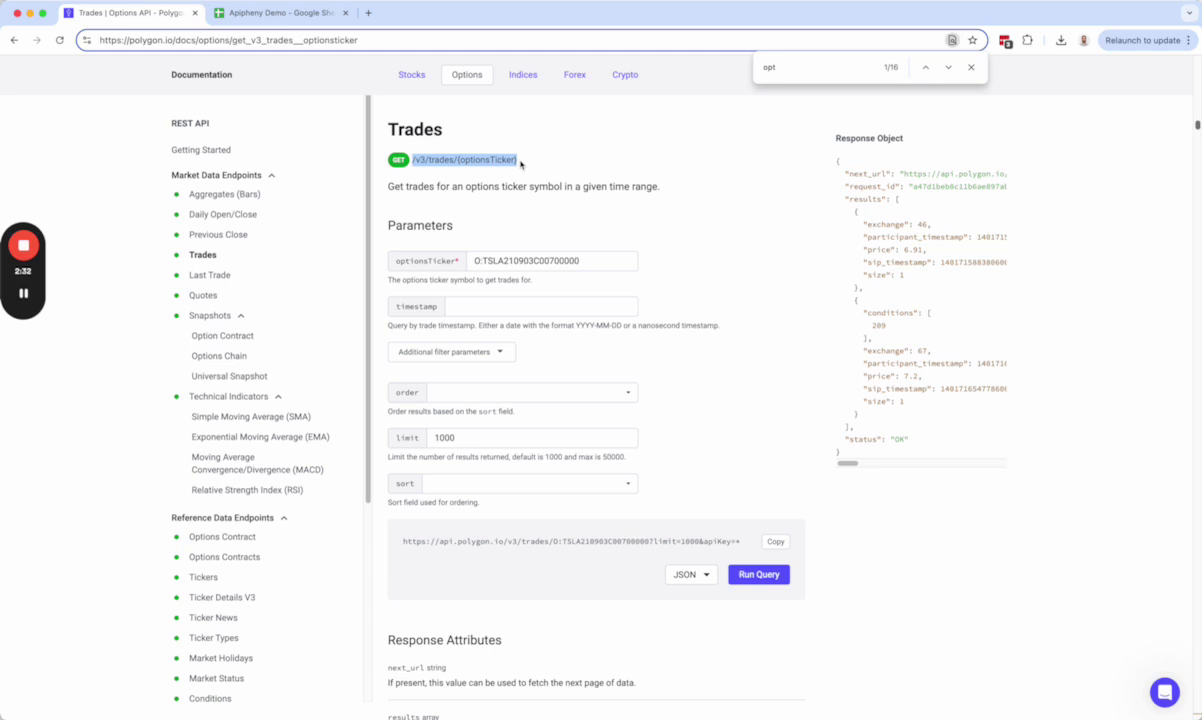
Step: Select ?apiKey=* in the API URL path in the Apipheny Demo spreadsheet and return to the Polygon.io Trades documentation
{"action": "left_click", "coordinate": [292, 13]}
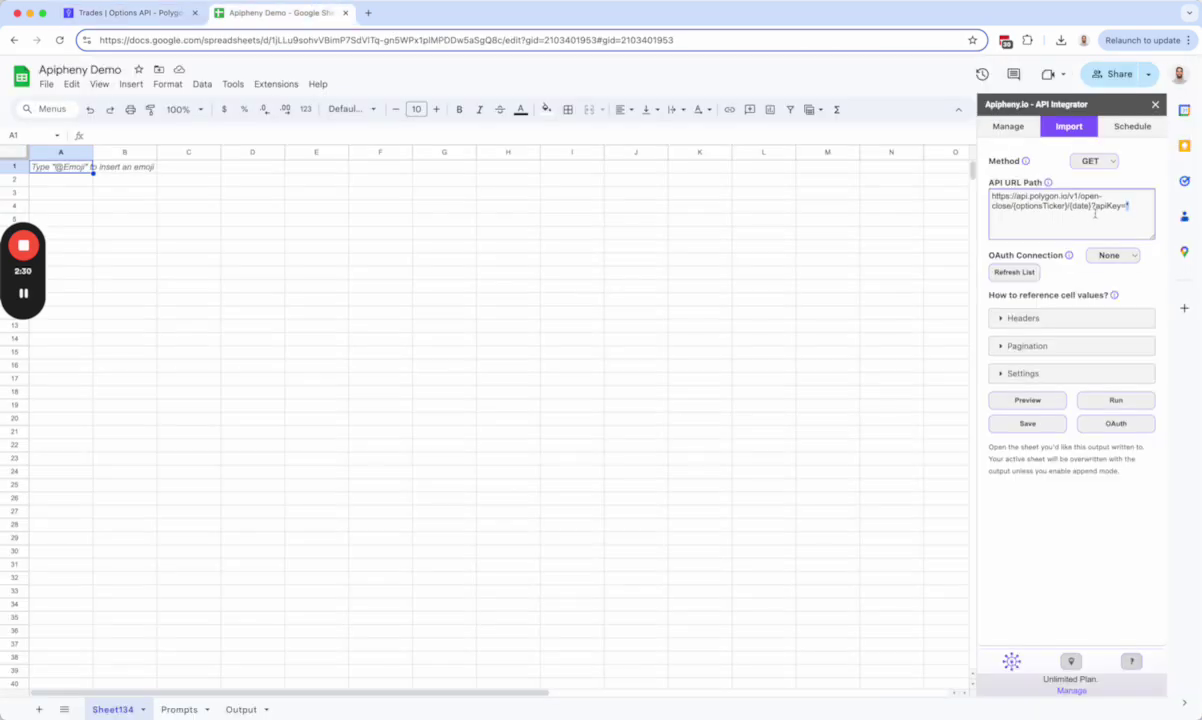
{"action": "left_click_drag", "start_coordinate": [1093, 211], "coordinate": [1092, 209]}
{"action": "left_click", "coordinate": [165, 15]}
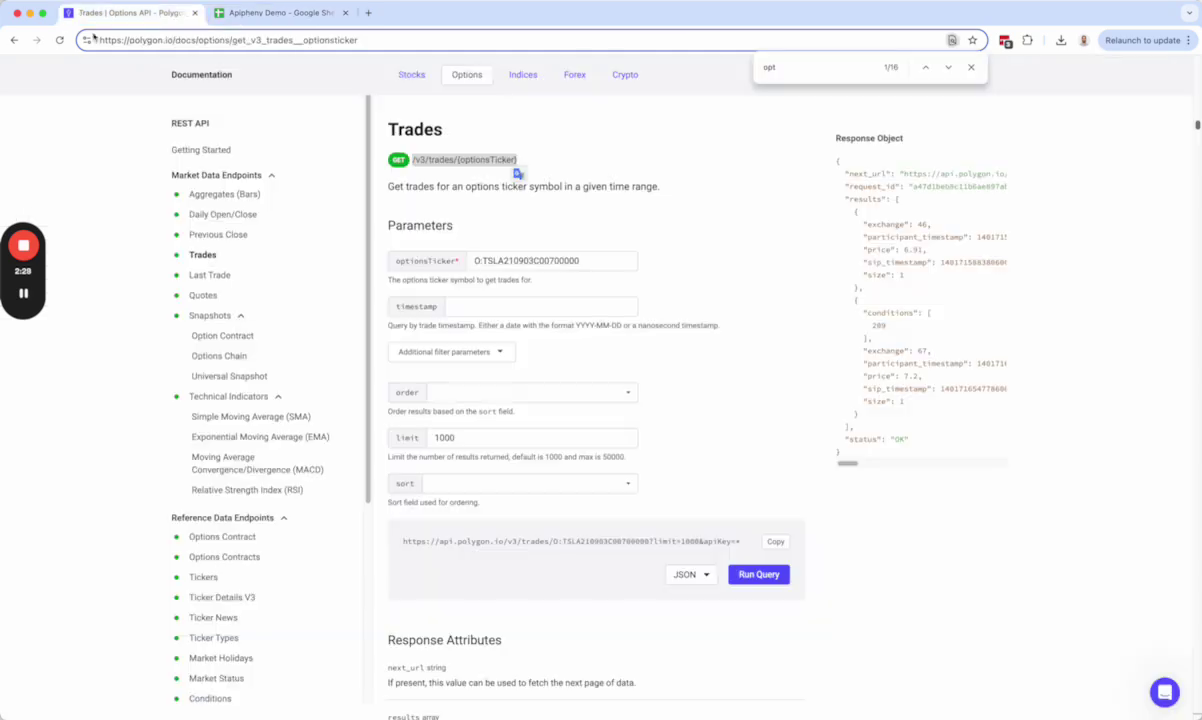
Step: Check the Trades endpoint's optionsTicker value, set its timestamp parameter to 2024-11-01, and check the limit parameter
{"action": "left_click_drag", "start_coordinate": [601, 260], "coordinate": [349, 260]}
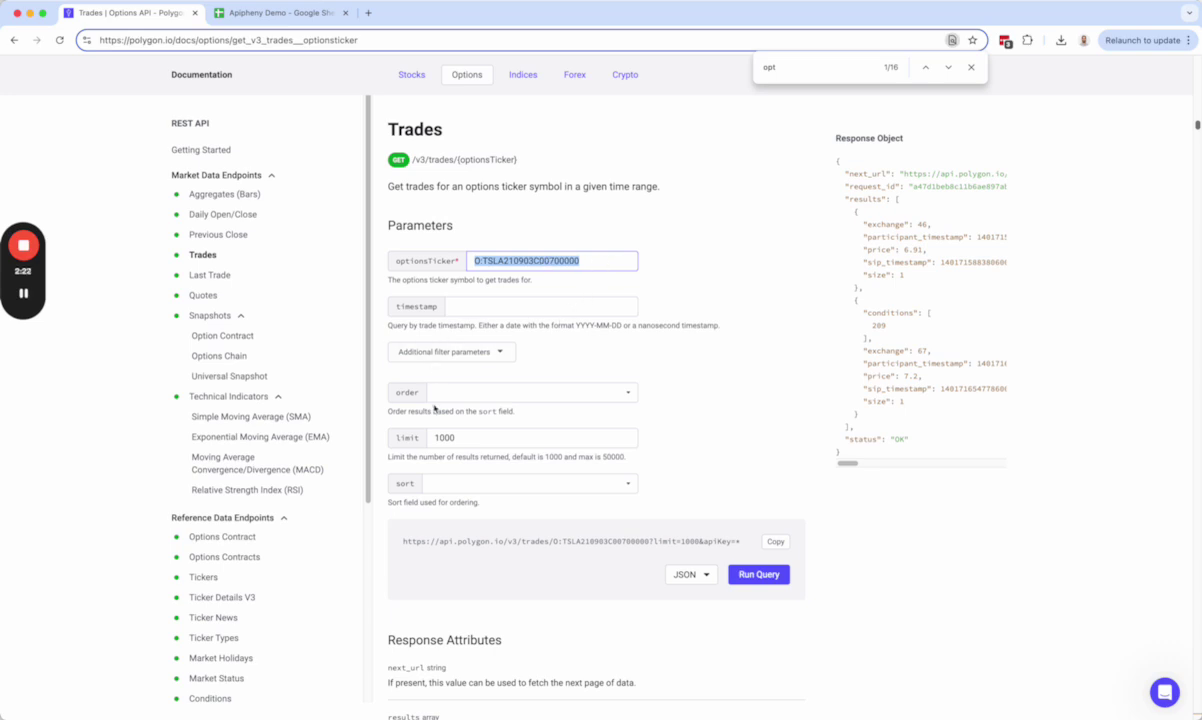
{"action": "left_click", "coordinate": [480, 308]}
{"action": "type", "text": "2024-"}
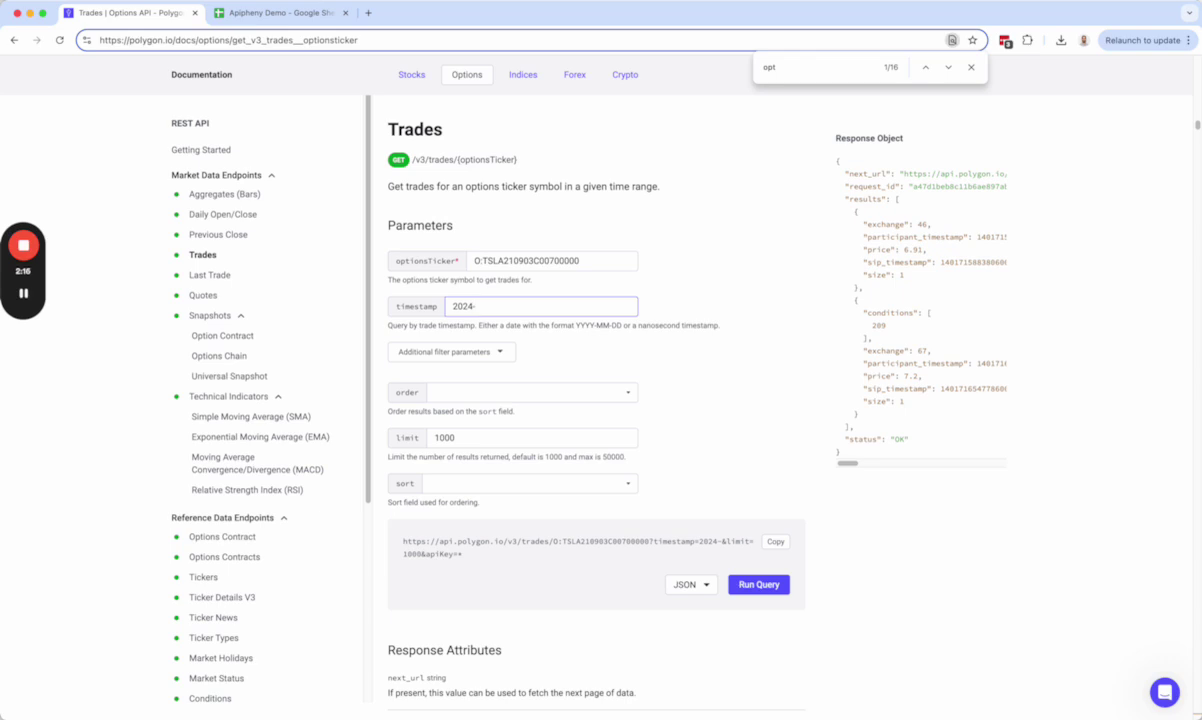
{"action": "type", "text": "11-01"}
{"action": "double_click", "coordinate": [440, 437]}
Step: Examine the Trades endpoint's sort options and highlight its generated request URL, including the &apiKey=* parameter
{"action": "scroll", "coordinate": [500, 450], "scroll_direction": "down", "scroll_amount": 2}
{"action": "left_click", "coordinate": [555, 419]}
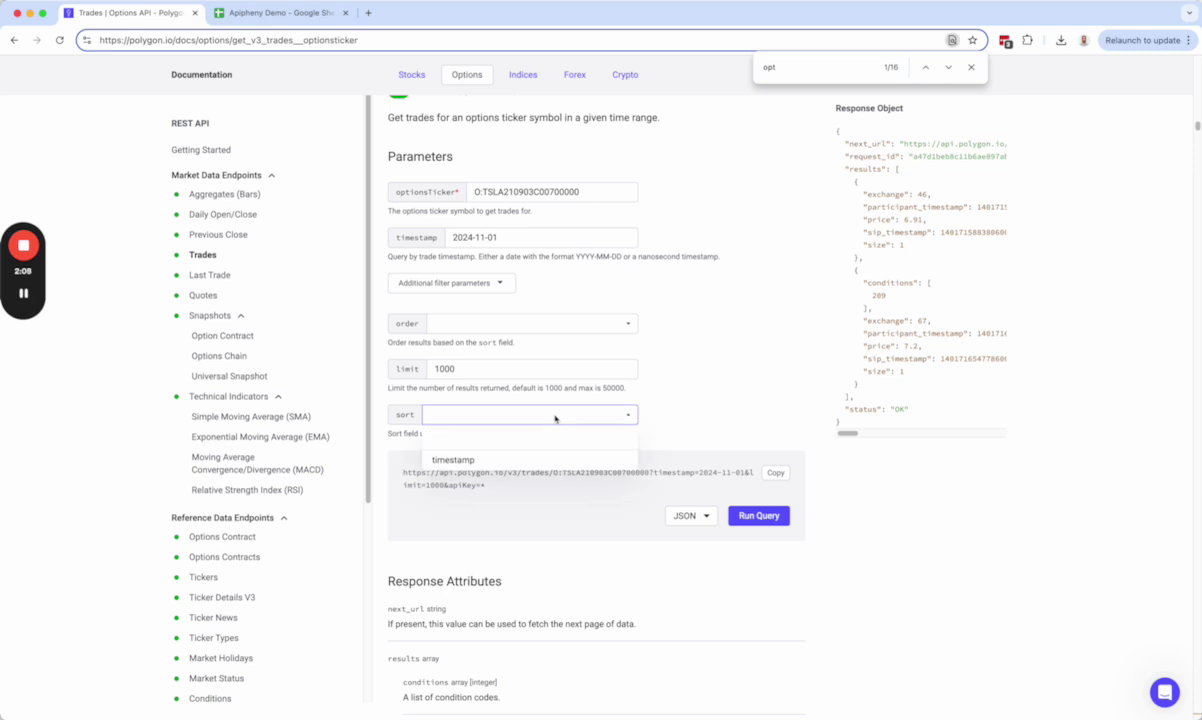
{"action": "left_click", "coordinate": [687, 413]}
{"action": "scroll", "coordinate": [665, 445], "scroll_direction": "down", "scroll_amount": 1}
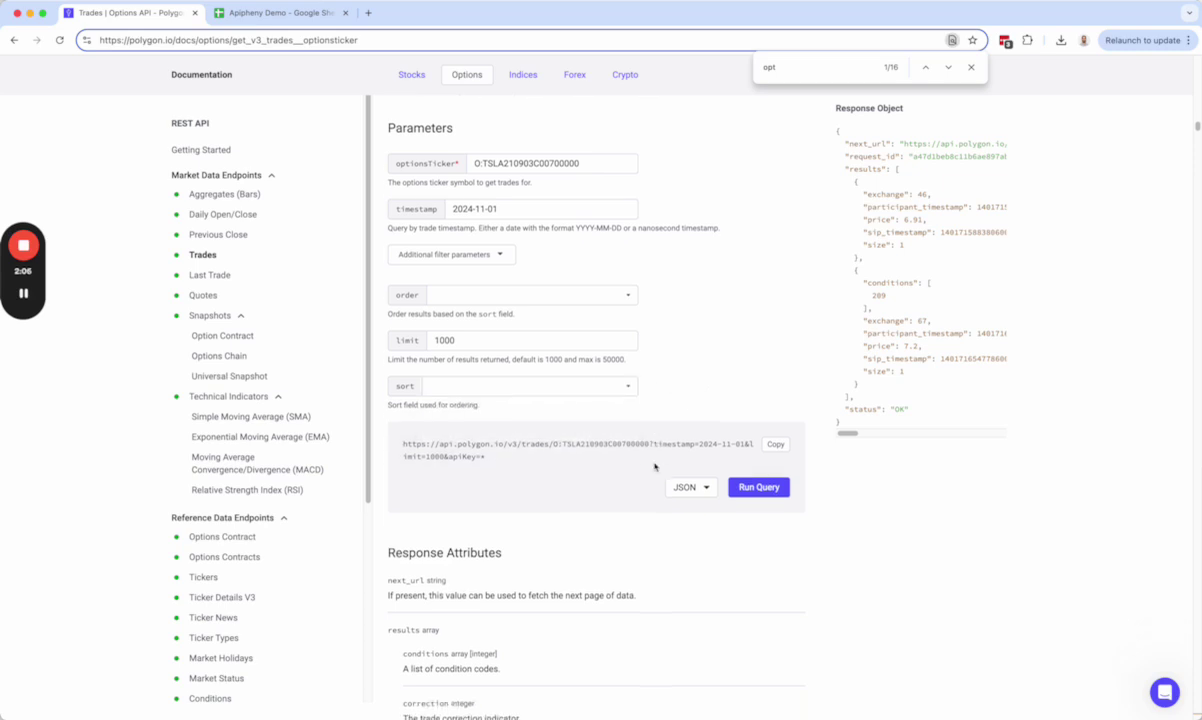
{"action": "left_click_drag", "start_coordinate": [404, 442], "coordinate": [488, 455]}
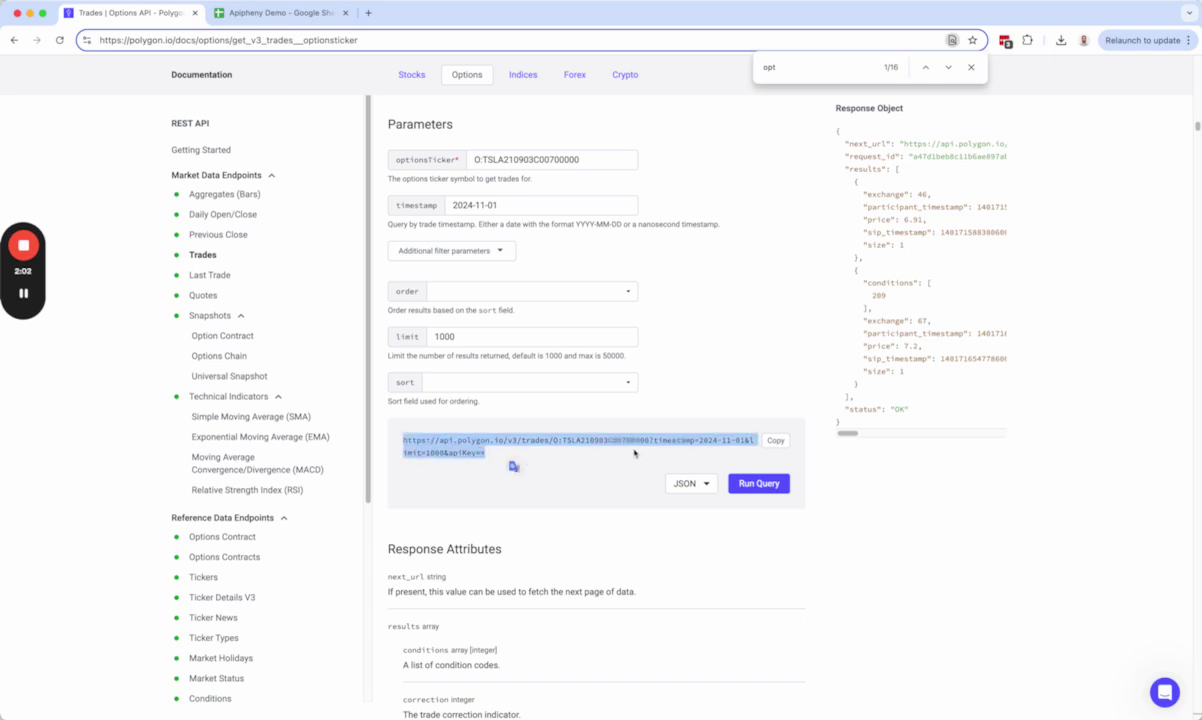
{"action": "scroll", "coordinate": [582, 461], "scroll_direction": "down", "scroll_amount": 1}
{"action": "left_click_drag", "start_coordinate": [444, 421], "coordinate": [507, 427]}
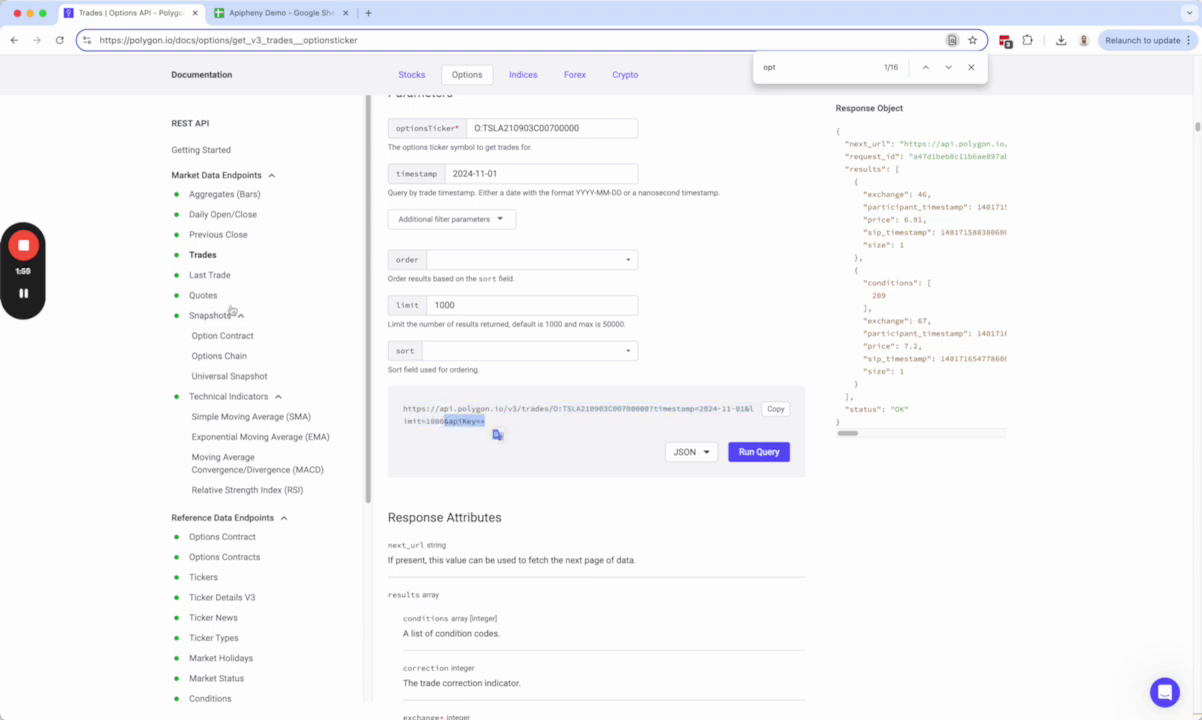
Step: Open the Last Trade endpoint and examine its optionsTicker value, generated request URL and API key placeholder
{"action": "left_click", "coordinate": [198, 276]}
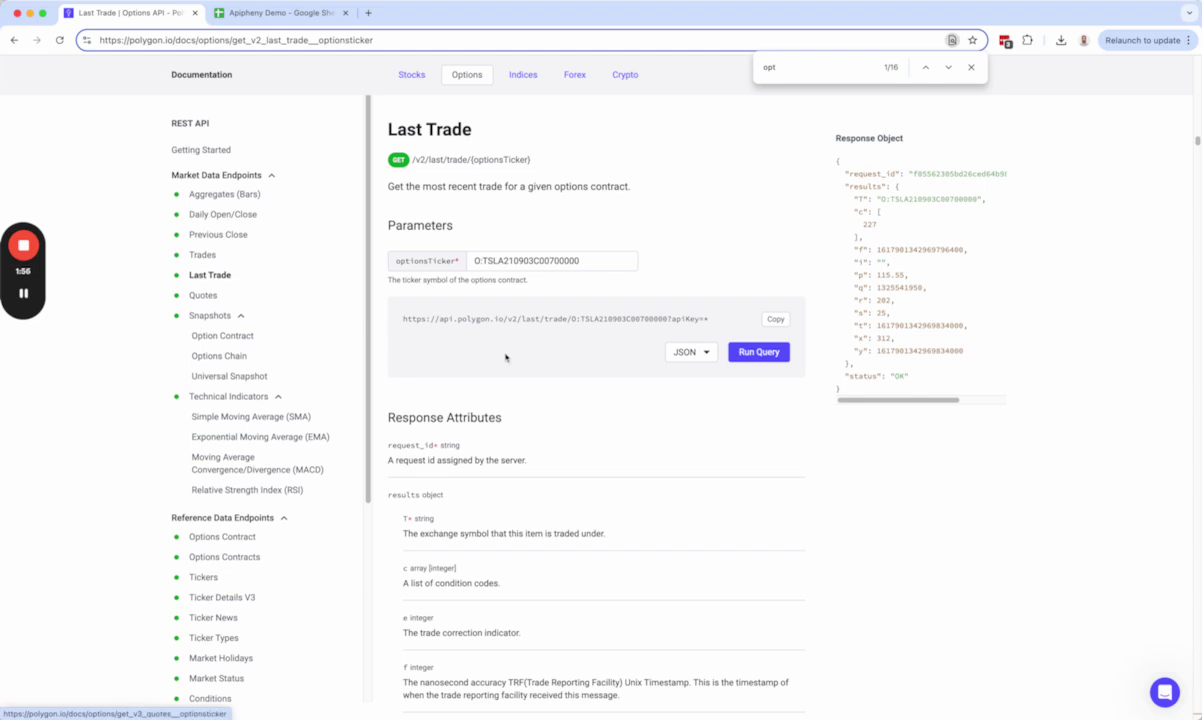
{"action": "scroll", "coordinate": [515, 362], "scroll_direction": "down", "scroll_amount": 2}
{"action": "left_click_drag", "start_coordinate": [481, 204], "coordinate": [600, 204]}
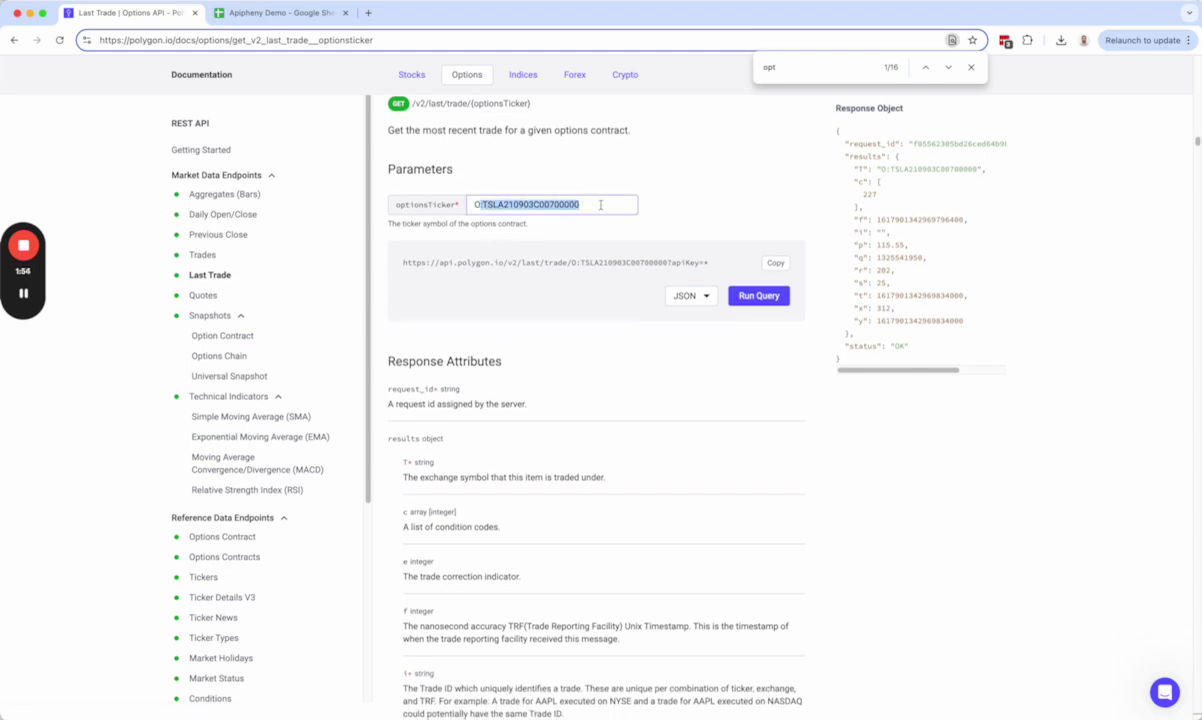
{"action": "left_click_drag", "start_coordinate": [414, 262], "coordinate": [742, 270]}
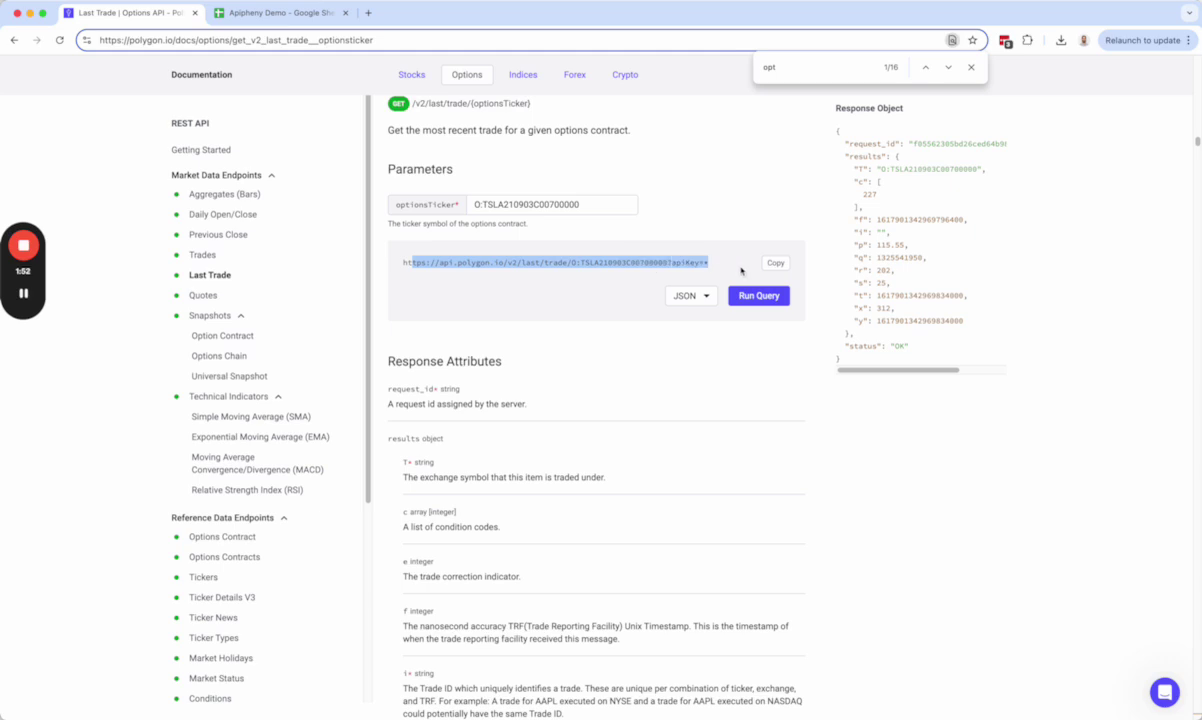
{"action": "left_click", "coordinate": [728, 272]}
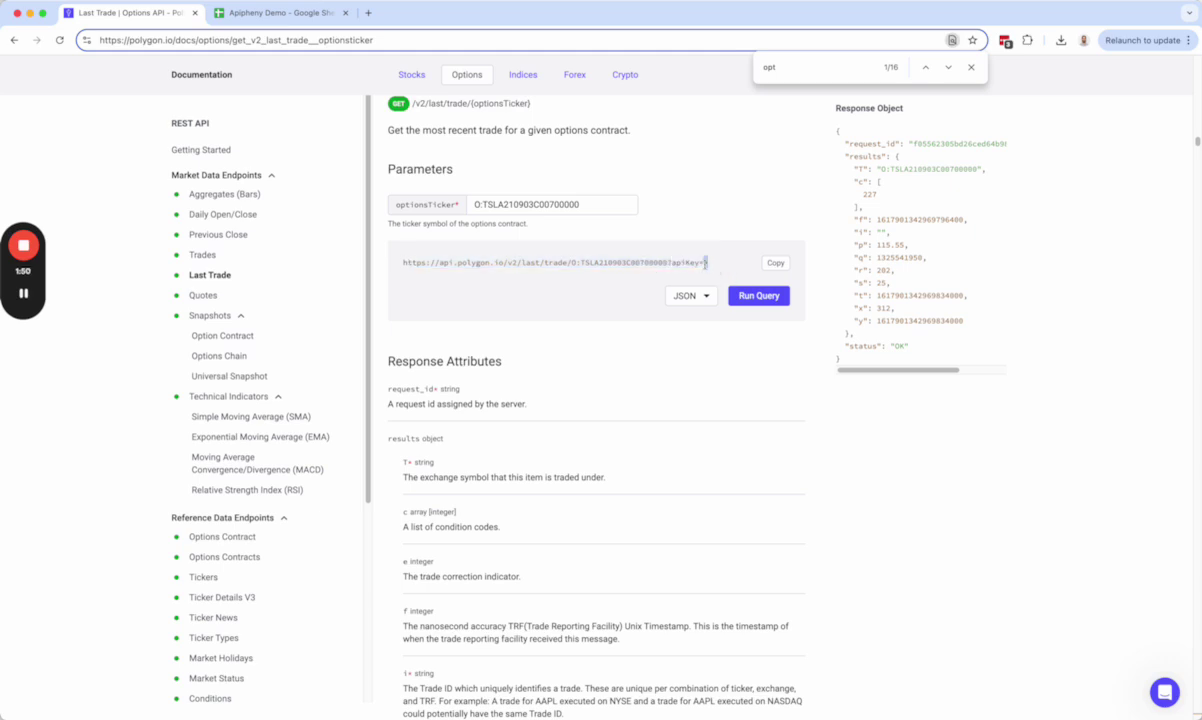
Step: Recheck the API URL path in the Apipheny Demo spreadsheet and open the Ticker Types endpoint in the Polygon.io documentation
{"action": "left_click", "coordinate": [285, 13]}
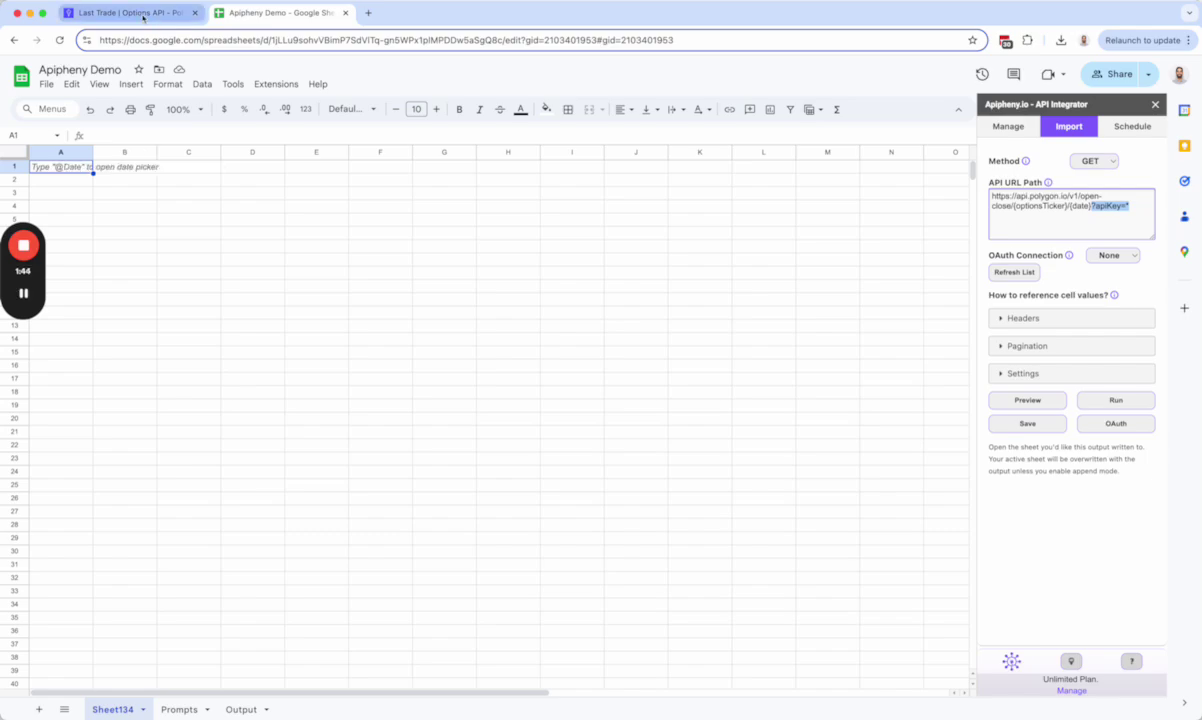
{"action": "left_click", "coordinate": [140, 14]}
{"action": "scroll", "coordinate": [672, 594], "scroll_direction": "up", "scroll_amount": 20}
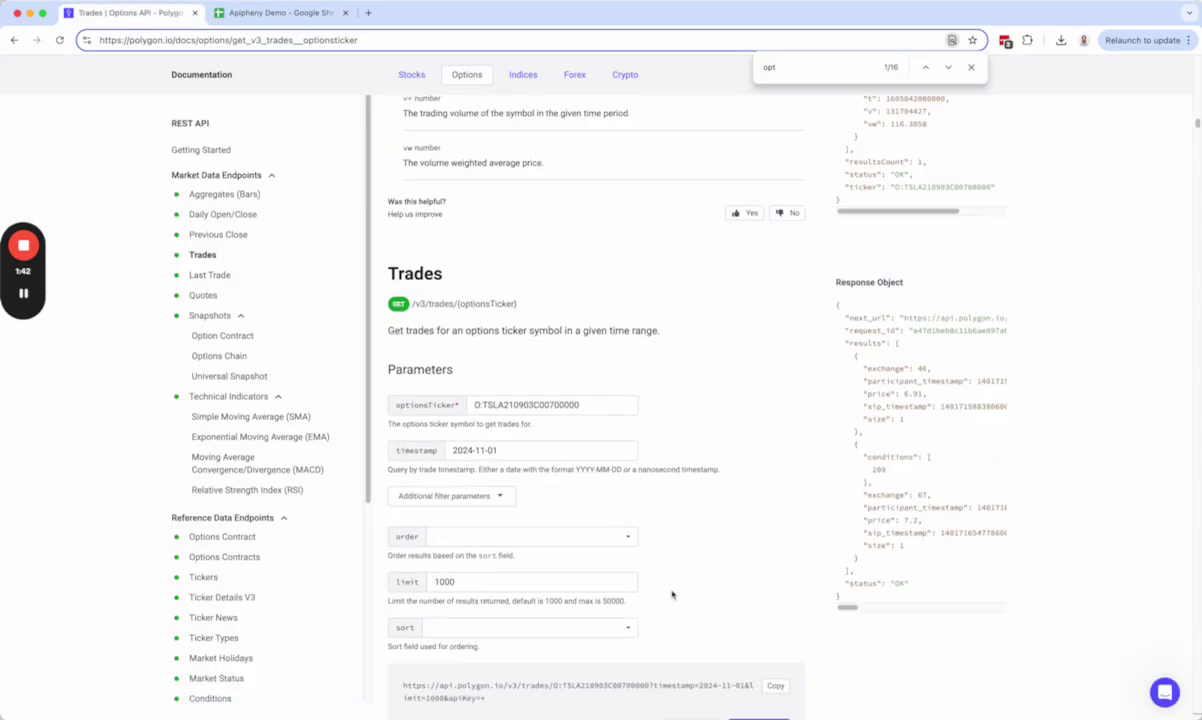
{"action": "scroll", "coordinate": [254, 508], "scroll_direction": "down", "scroll_amount": 5}
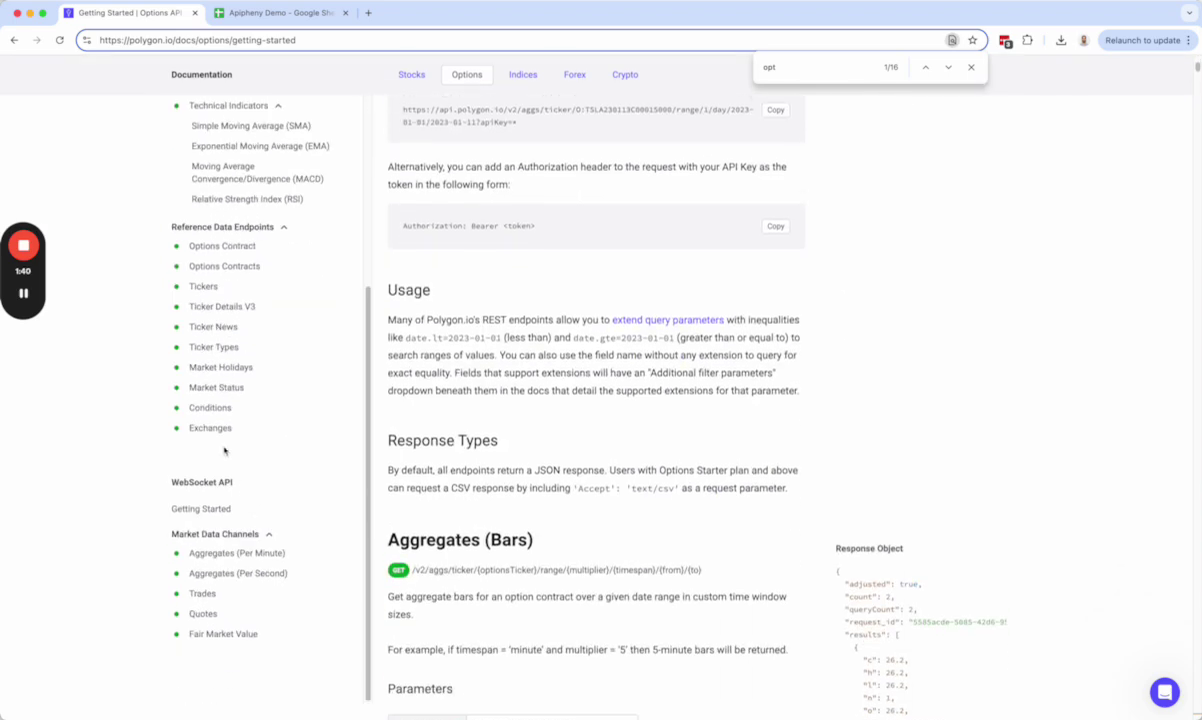
{"action": "left_click", "coordinate": [216, 350]}
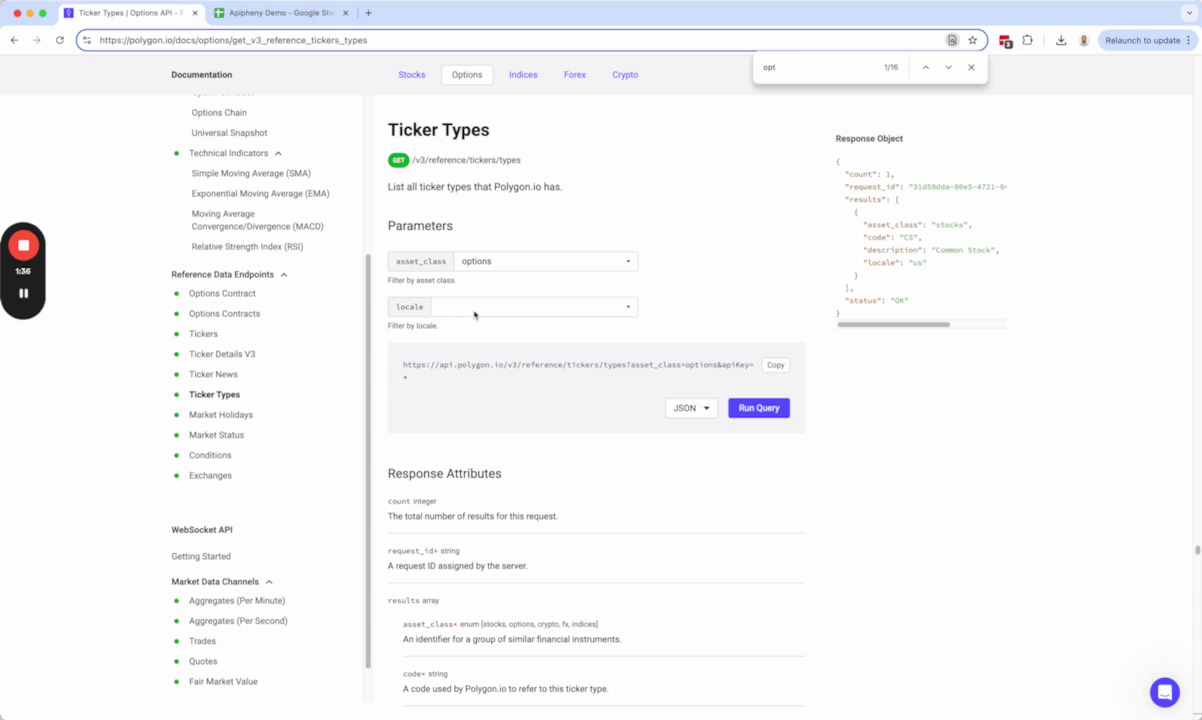
Step: Examine the Ticker Types parameters, asset_class options and request URL's API key placeholder, and switch back to the Apipheny Demo spreadsheet
{"action": "scroll", "coordinate": [475, 314], "scroll_direction": "down", "scroll_amount": 1}
{"action": "left_click", "coordinate": [510, 295]}
{"action": "left_click", "coordinate": [537, 248]}
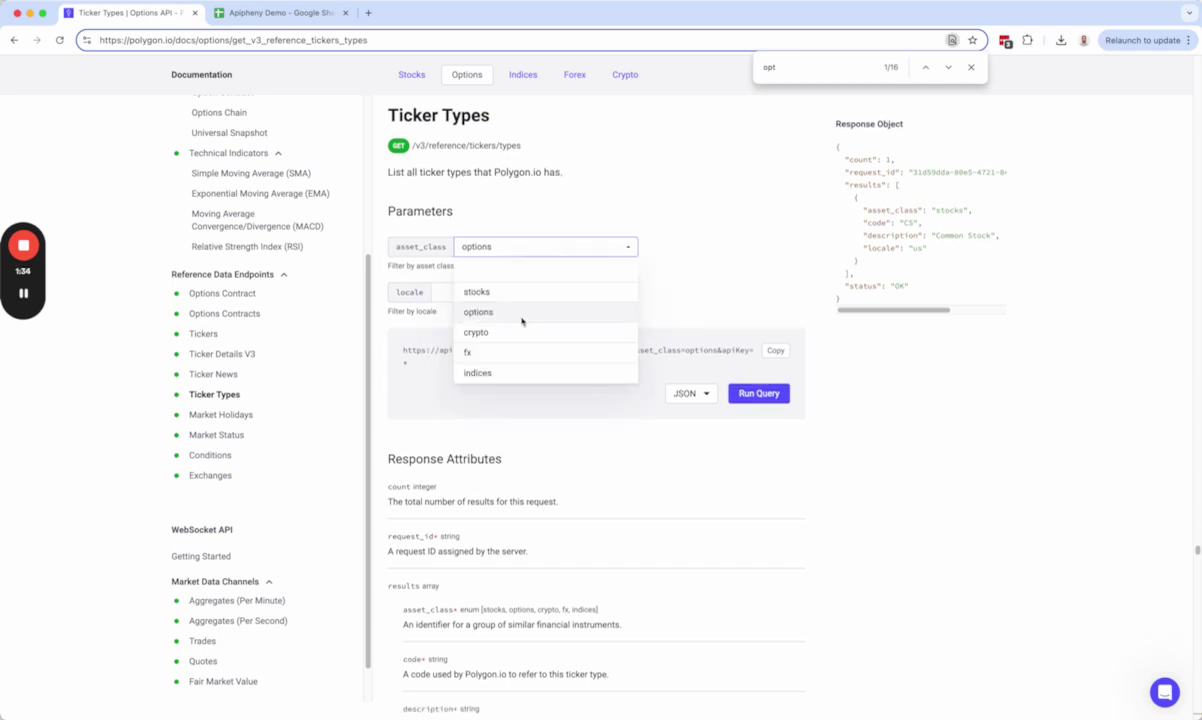
{"action": "left_click", "coordinate": [724, 252]}
{"action": "scroll", "coordinate": [449, 268], "scroll_direction": "down", "scroll_amount": 1}
{"action": "left_click_drag", "start_coordinate": [425, 272], "coordinate": [472, 303]}
{"action": "left_click", "coordinate": [446, 301]}
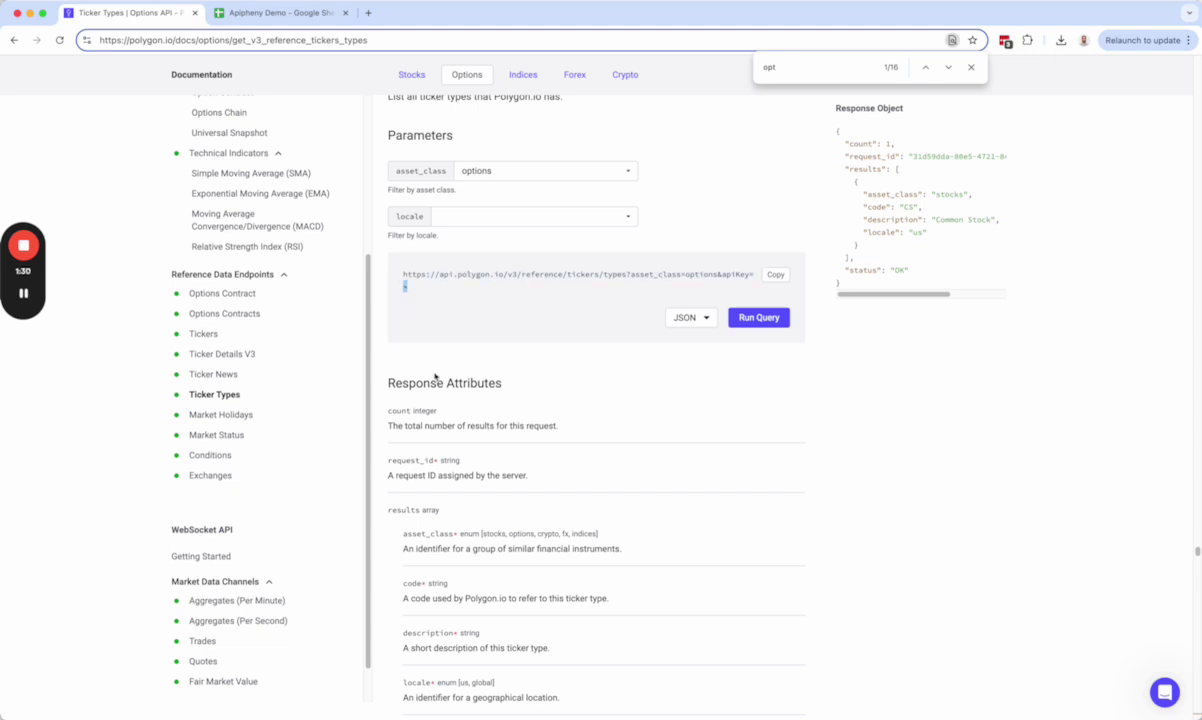
{"action": "left_click", "coordinate": [310, 24]}
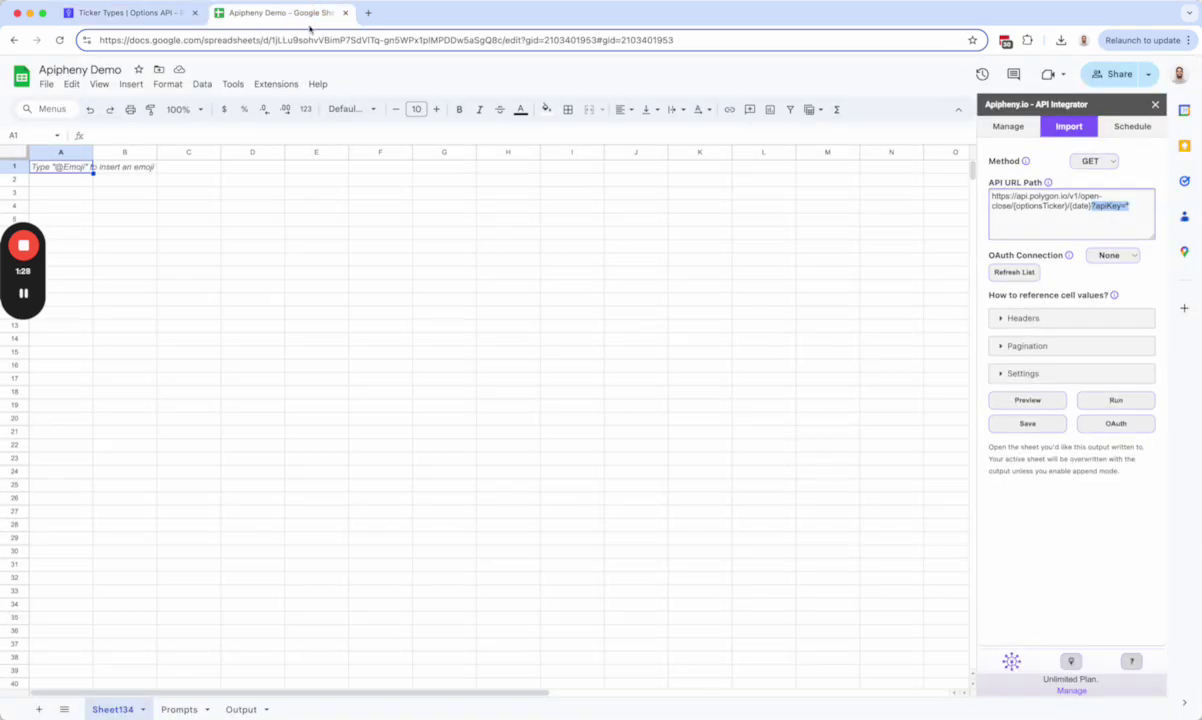